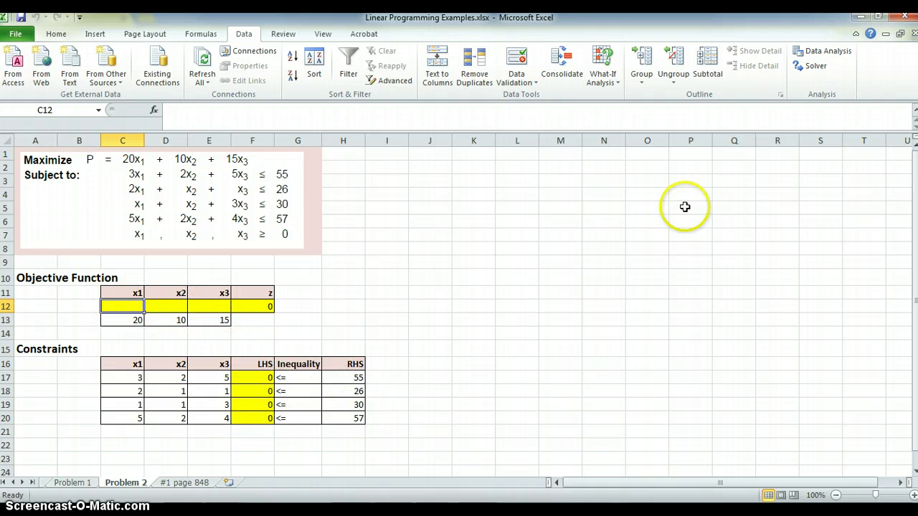
Run Solver from Solver Parameters to reach z = 268 with x1 = 1.8, x2 = 20.8, x3 = 1.6.
{"action": "left_click", "coordinate": [821, 66]}
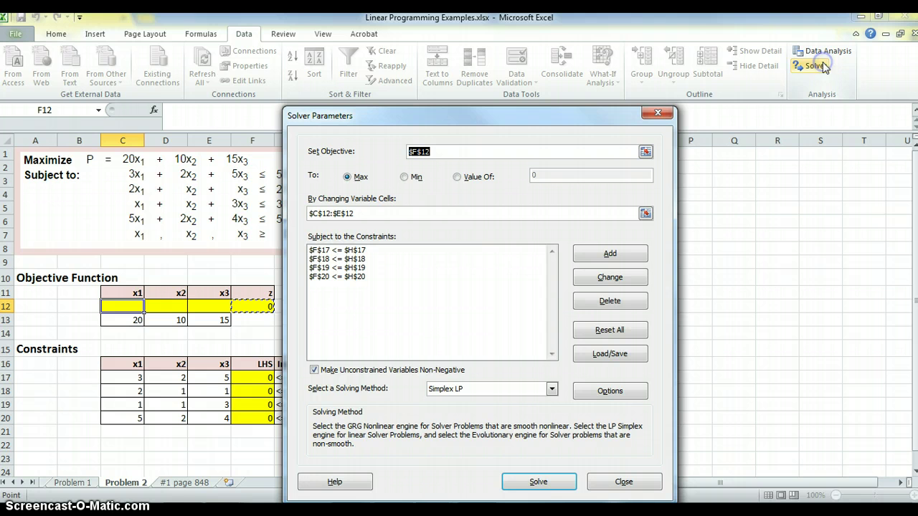
{"action": "left_click", "coordinate": [545, 485]}
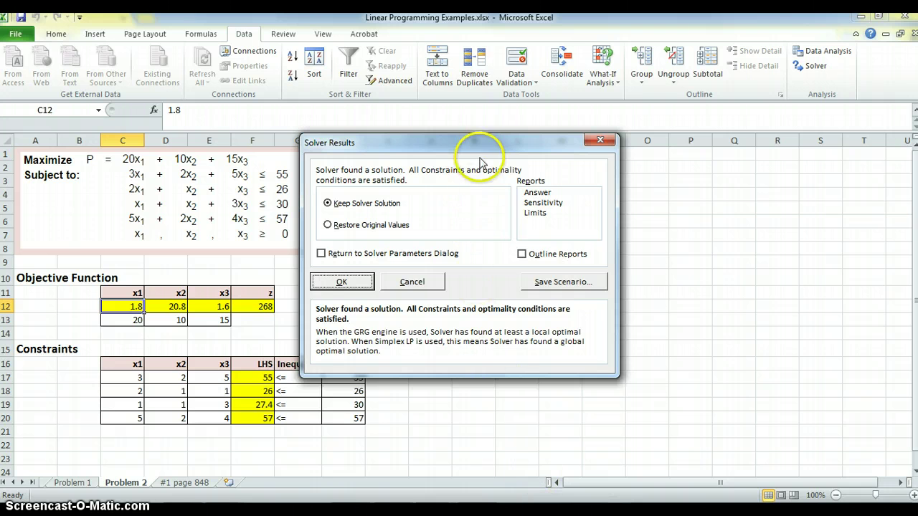
{"action": "left_click_drag", "start_coordinate": [491, 148], "coordinate": [621, 145]}
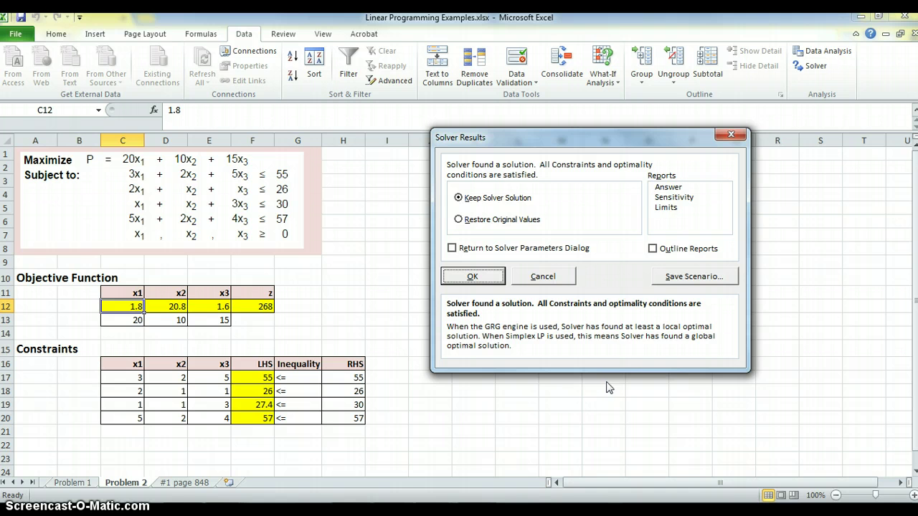
Keep the Solver solution and create the Answer, Sensitivity and Limits reports.
{"action": "left_click", "coordinate": [673, 190]}
{"action": "left_click", "coordinate": [673, 198]}
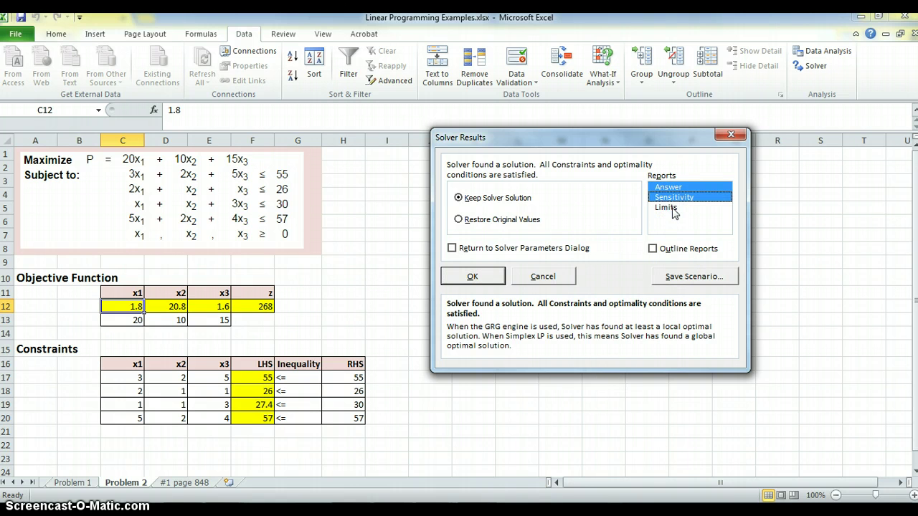
{"action": "left_click", "coordinate": [674, 209]}
{"action": "left_click", "coordinate": [672, 208]}
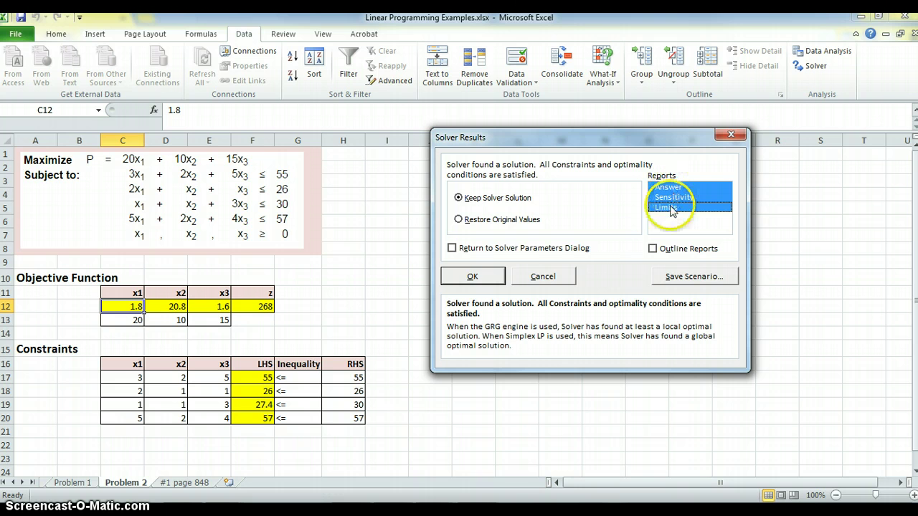
{"action": "left_click", "coordinate": [487, 282]}
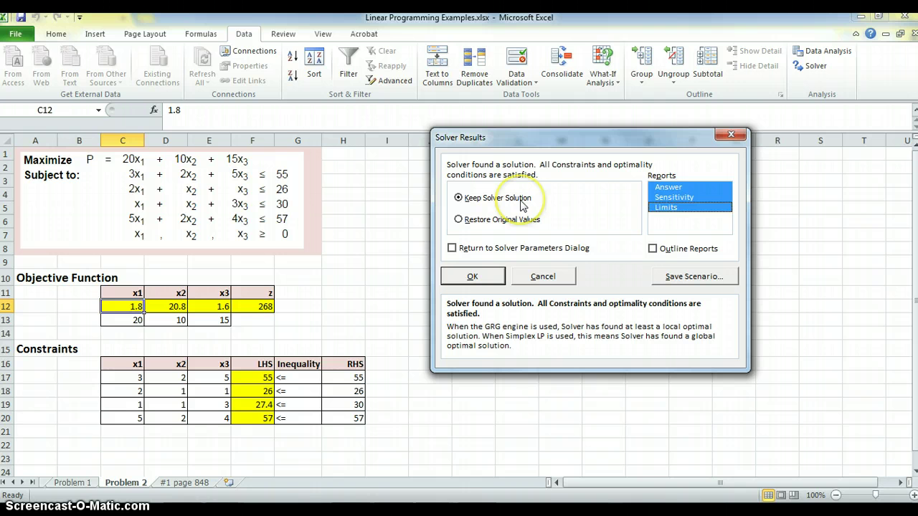
{"action": "left_click", "coordinate": [472, 277]}
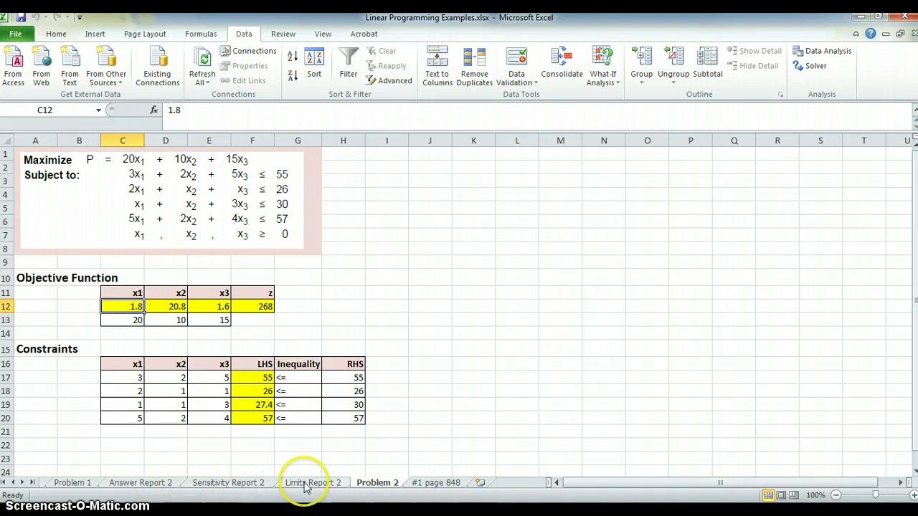
On Answer Report 2, bold the value 268 in E16 and start the '<== Optimal value' note in F16.
{"action": "left_click", "coordinate": [171, 484]}
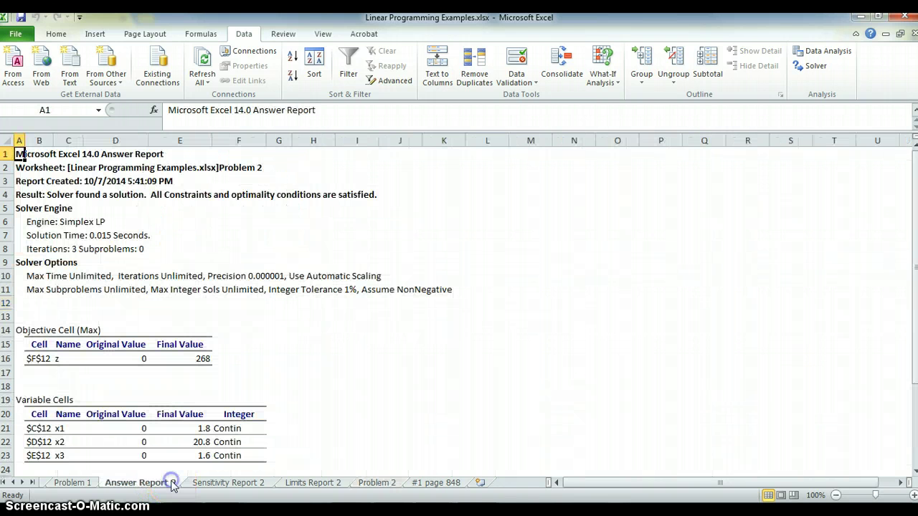
{"action": "scroll", "coordinate": [228, 355], "scroll_direction": "down", "scroll_amount": 2}
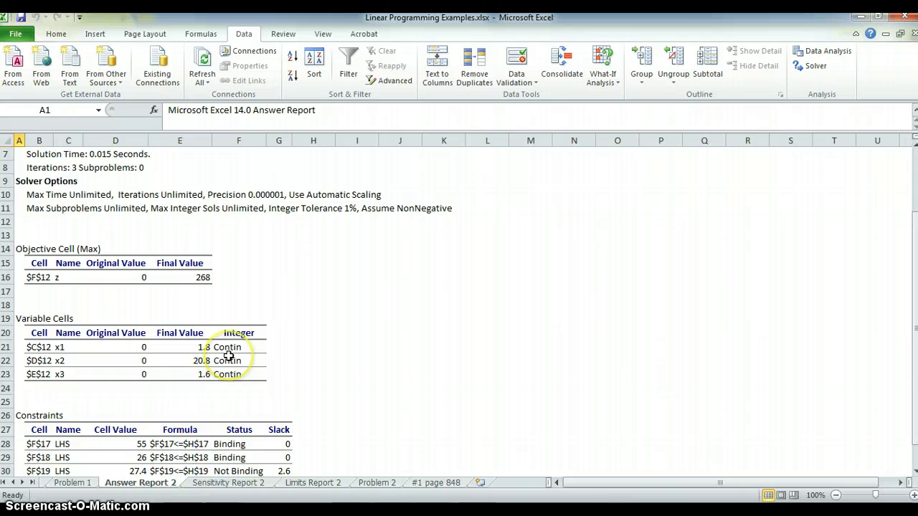
{"action": "left_click", "coordinate": [202, 278]}
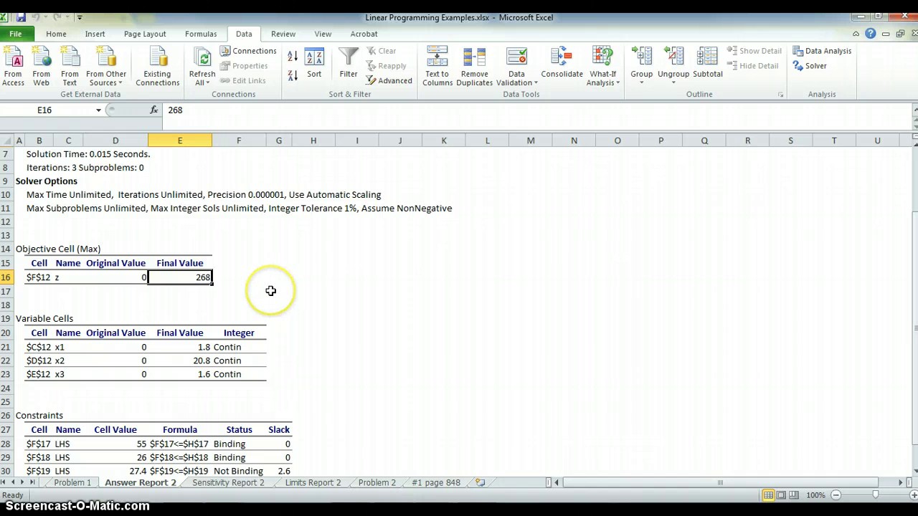
{"action": "left_click", "coordinate": [59, 36]}
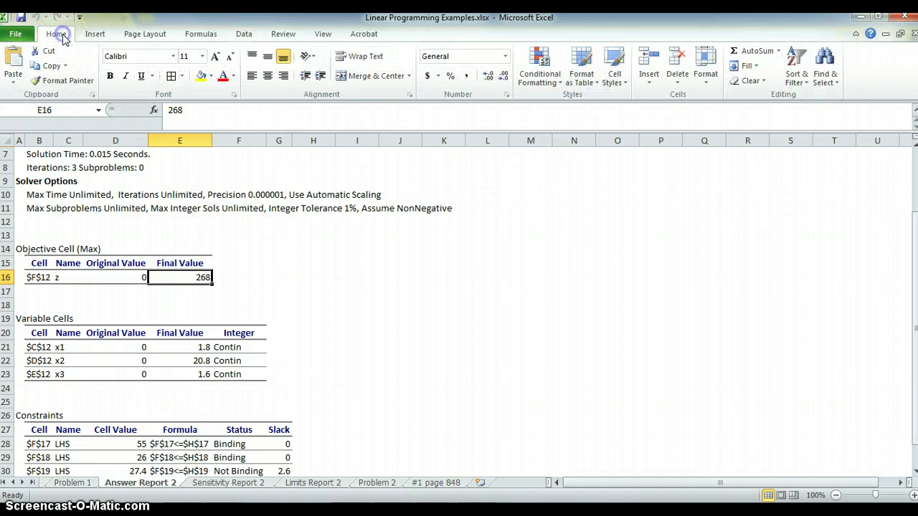
{"action": "left_click", "coordinate": [109, 77]}
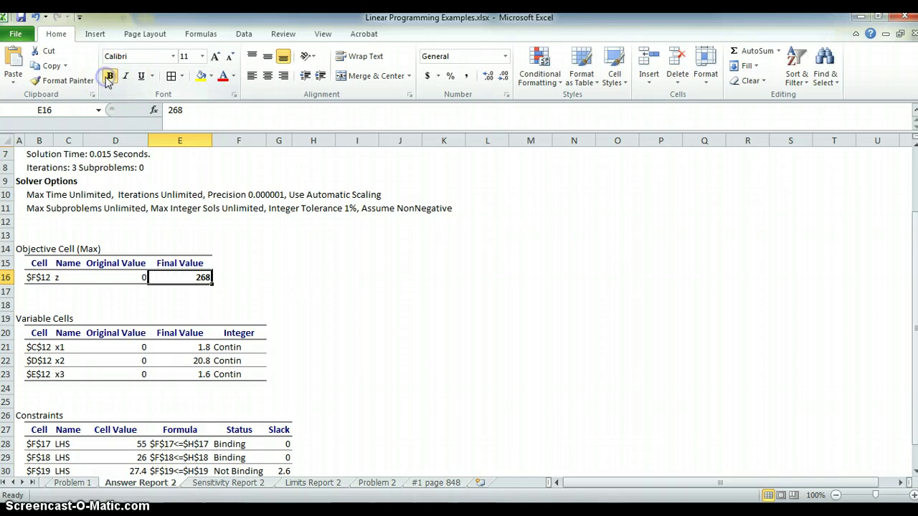
{"action": "left_click", "coordinate": [243, 277]}
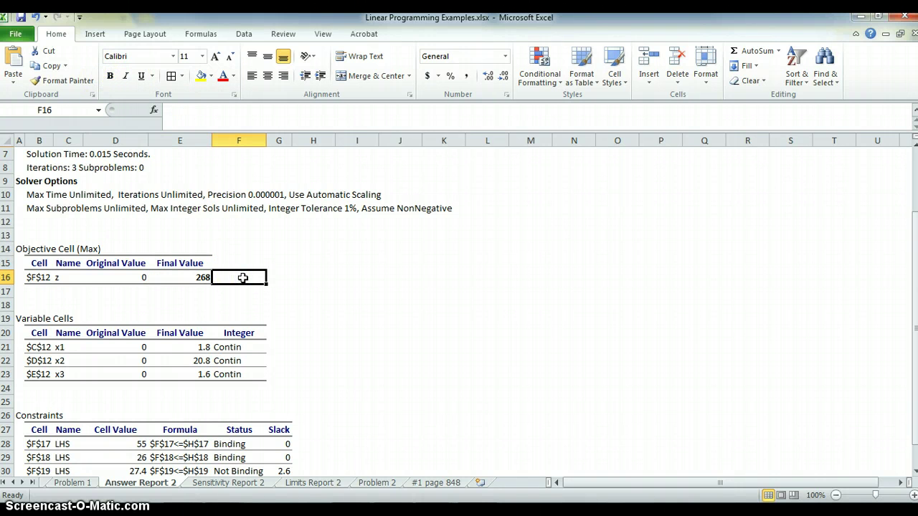
{"action": "type", "text": "<"}
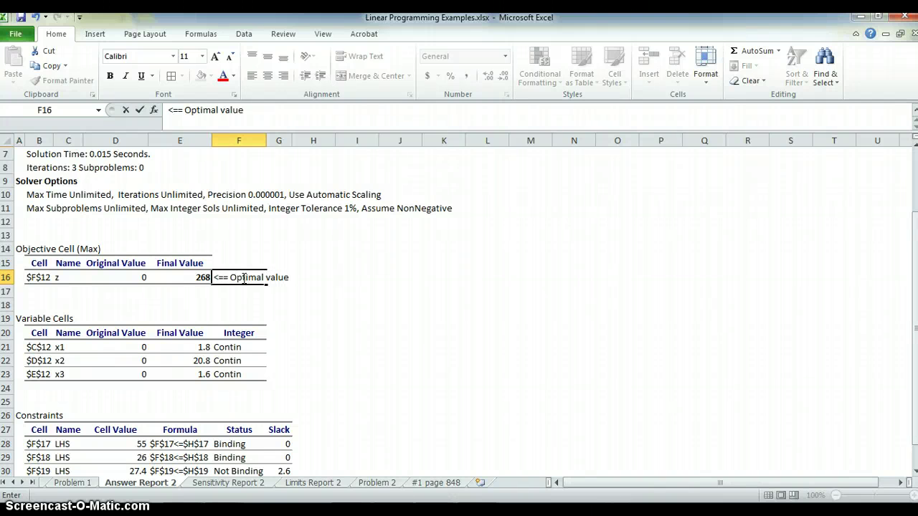
Finish the '<== Optimal value' label and fill E16:G16 yellow.
{"action": "type", "text": "== Optimal value"}
{"action": "left_click", "coordinate": [255, 309]}
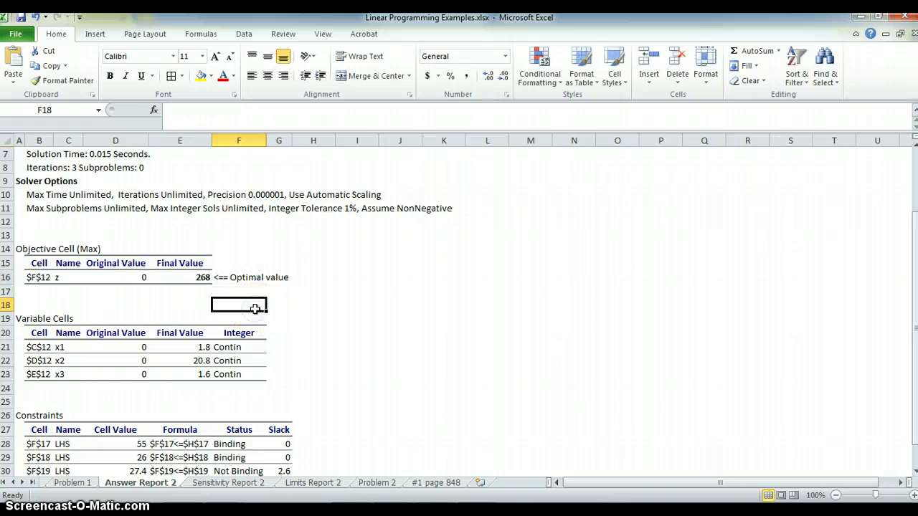
{"action": "left_click_drag", "start_coordinate": [207, 277], "coordinate": [273, 277]}
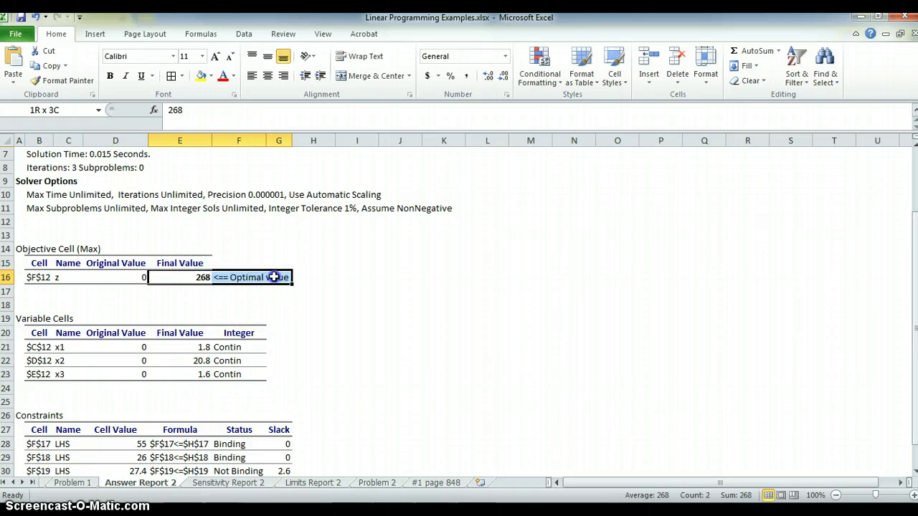
{"action": "left_click", "coordinate": [203, 79]}
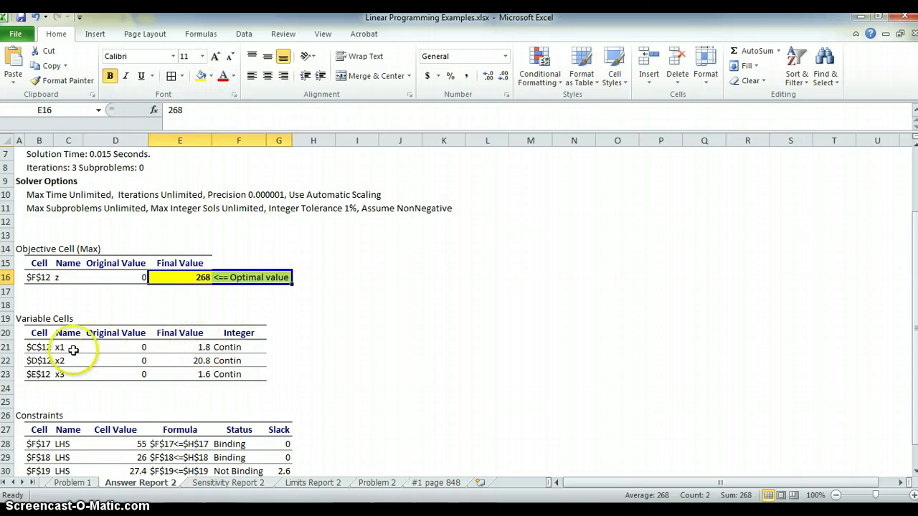
Fill the x1–x3 names in C21:C23 and their final values in E21:E23 yellow.
{"action": "left_click_drag", "start_coordinate": [69, 348], "coordinate": [68, 374]}
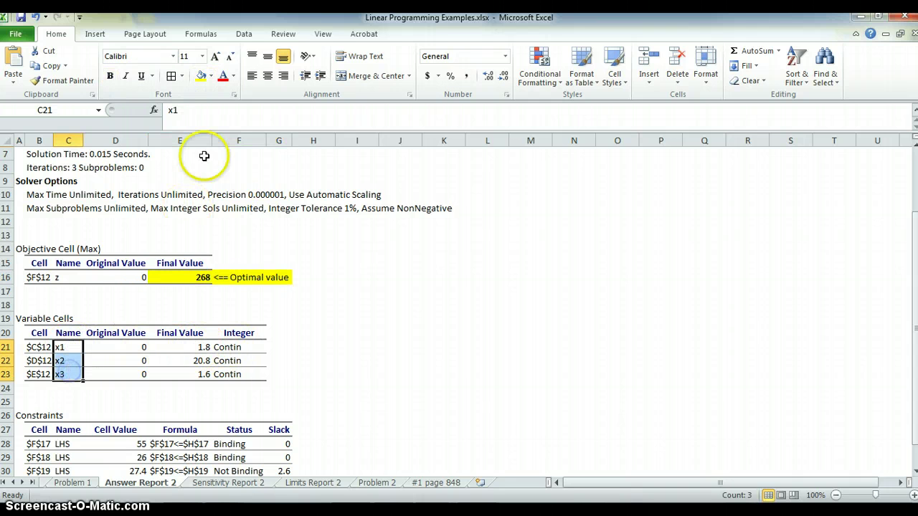
{"action": "left_click", "coordinate": [201, 76]}
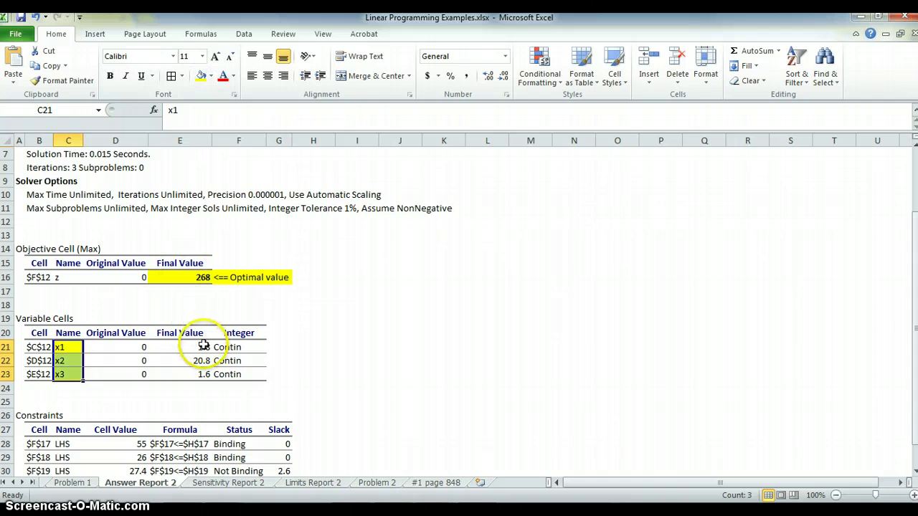
{"action": "left_click_drag", "start_coordinate": [203, 347], "coordinate": [199, 374]}
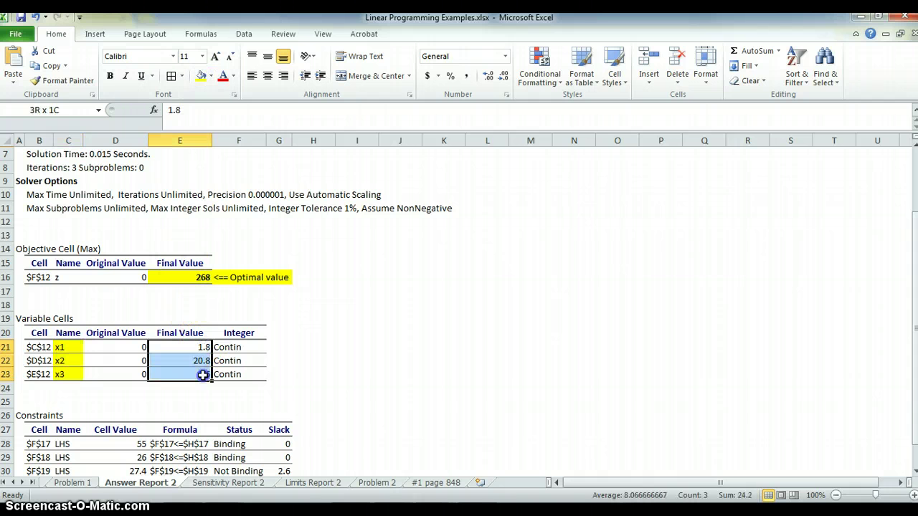
{"action": "left_click", "coordinate": [201, 76]}
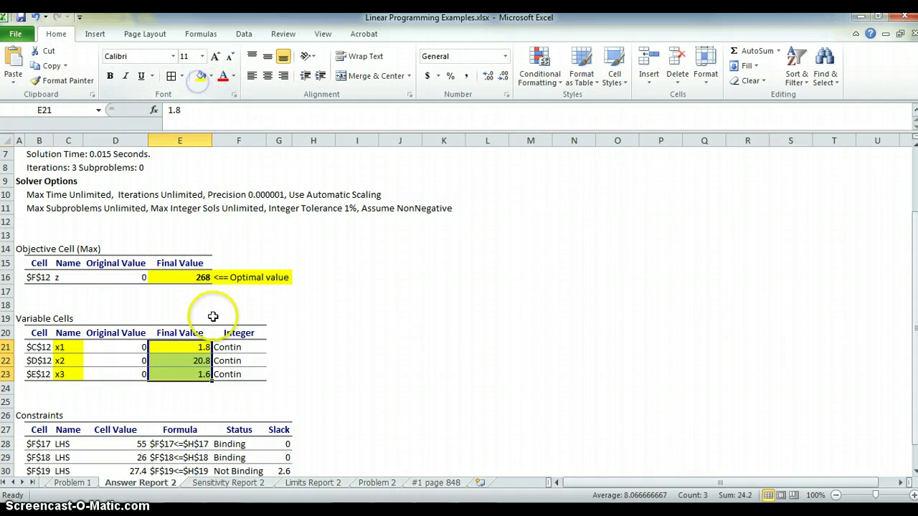
{"action": "left_click", "coordinate": [376, 484]}
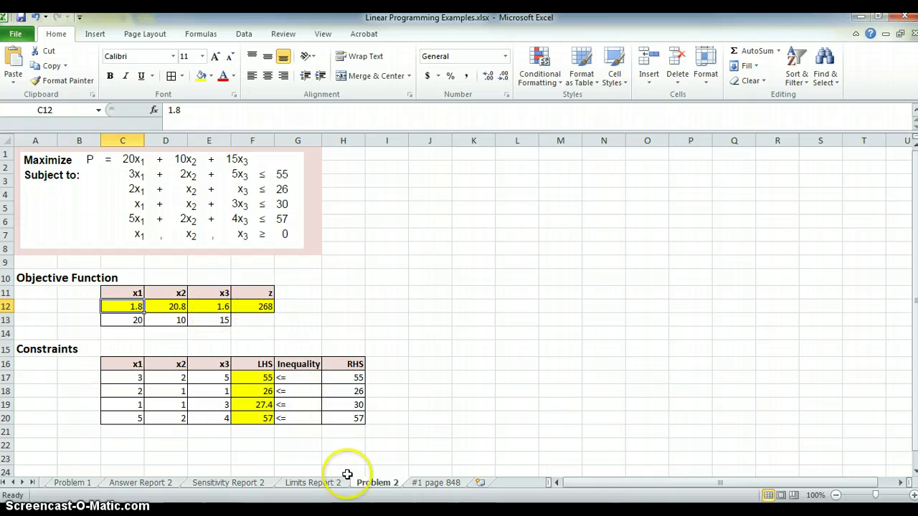
{"action": "left_click", "coordinate": [147, 484]}
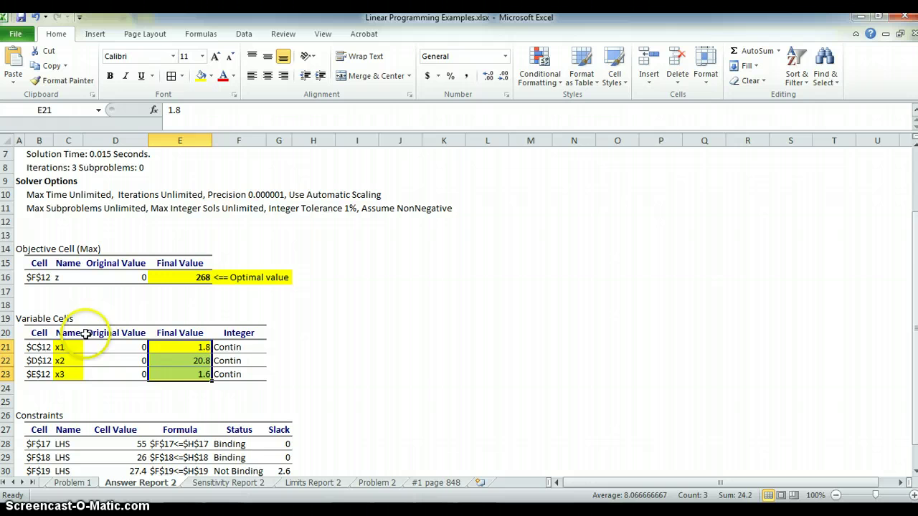
{"action": "left_click", "coordinate": [360, 313]}
{"action": "scroll", "coordinate": [360, 313], "scroll_direction": "down", "scroll_amount": 2}
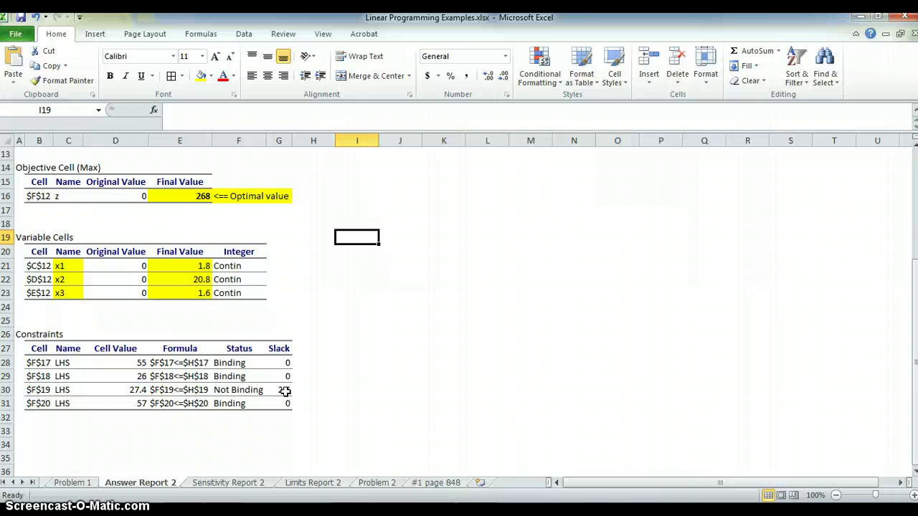
Move from Problem 2 through Answer Report 2 to the Sensitivity Report 2 sheet.
{"action": "left_click", "coordinate": [376, 485]}
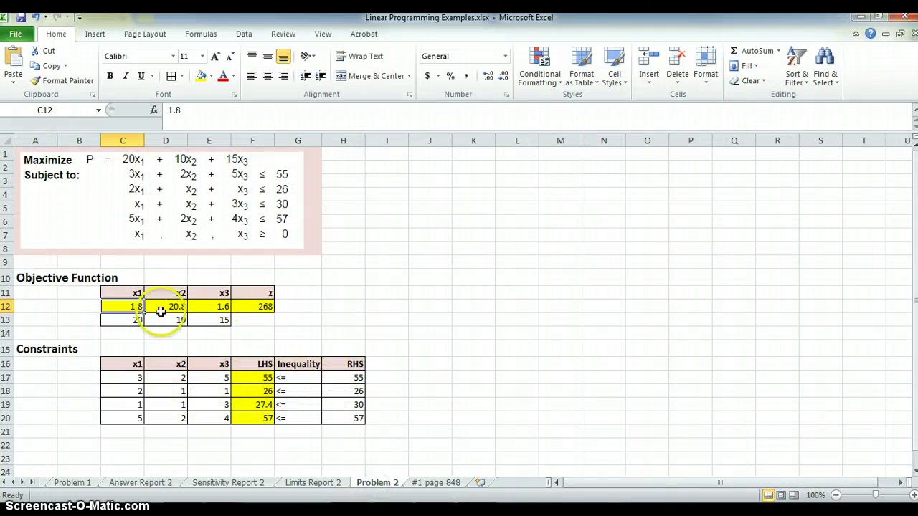
{"action": "left_click", "coordinate": [150, 487]}
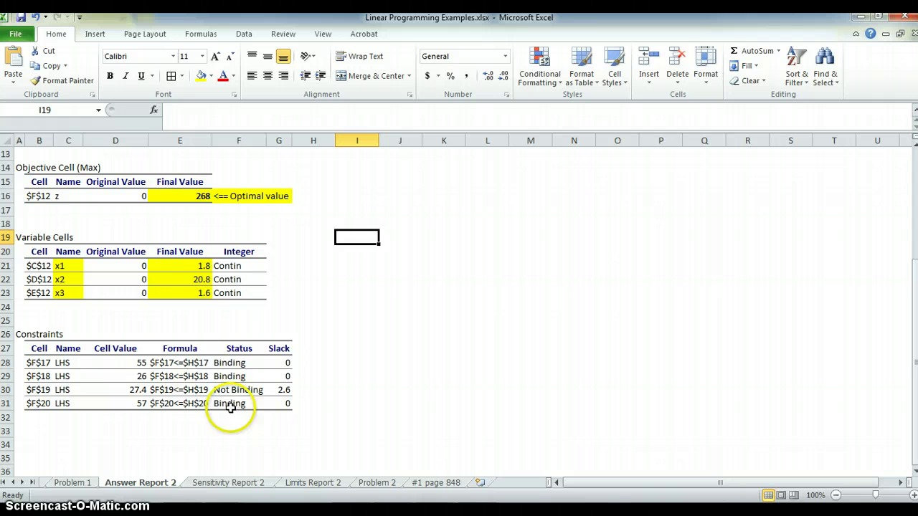
{"action": "left_click", "coordinate": [242, 484]}
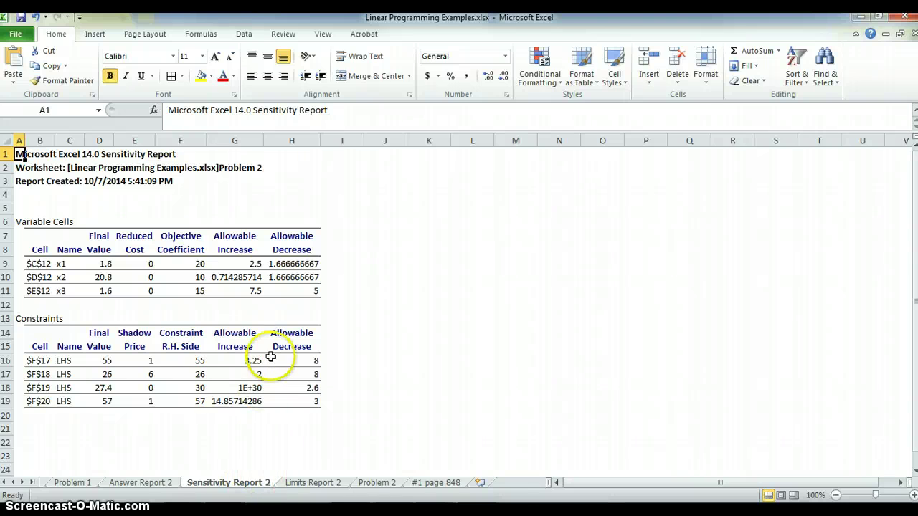
Apply Comma Style to round H9:H10 and G10 to two decimals.
{"action": "left_click_drag", "start_coordinate": [289, 261], "coordinate": [293, 277]}
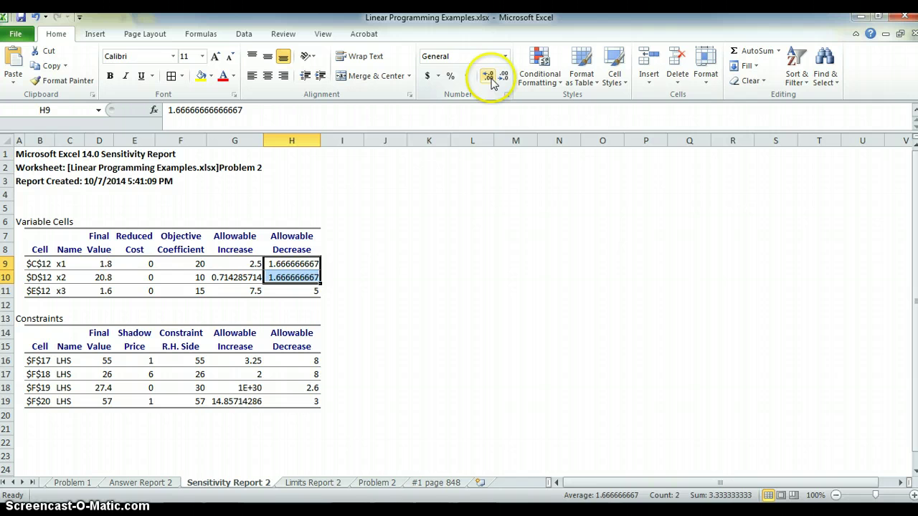
{"action": "left_click", "coordinate": [467, 76]}
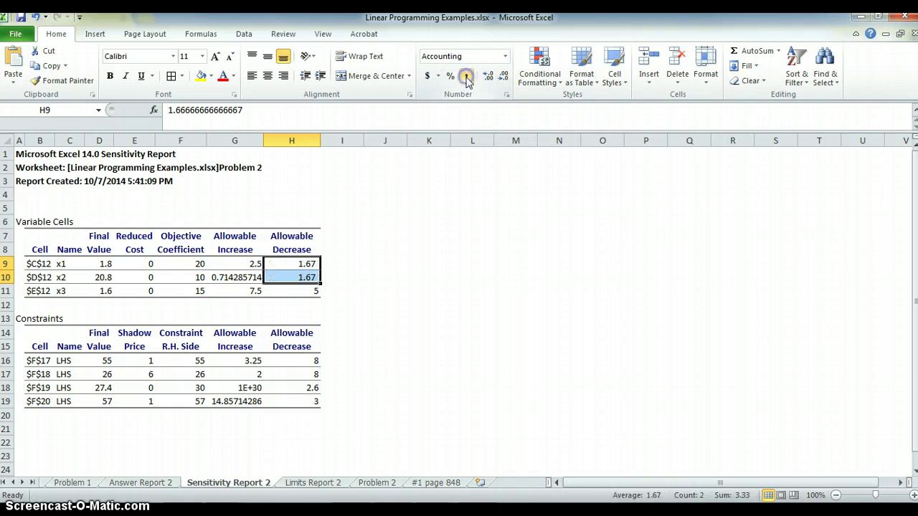
{"action": "left_click", "coordinate": [230, 282]}
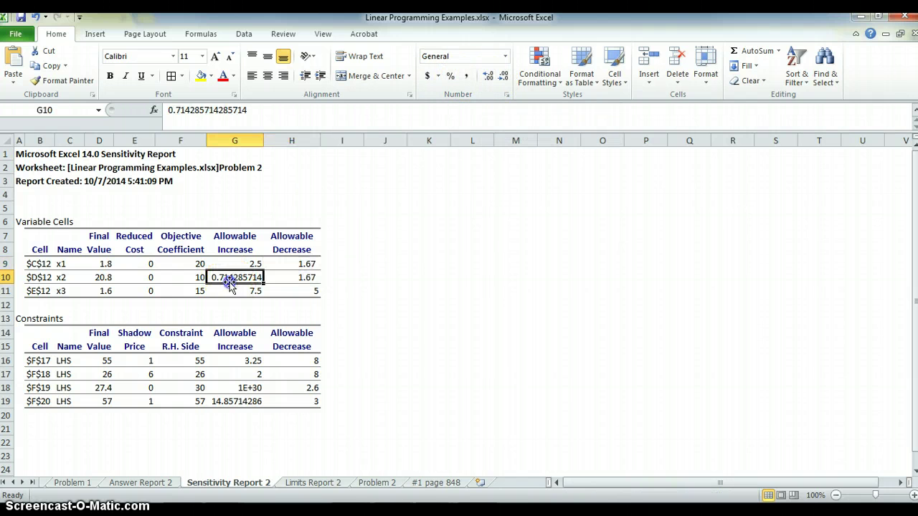
{"action": "left_click", "coordinate": [467, 77]}
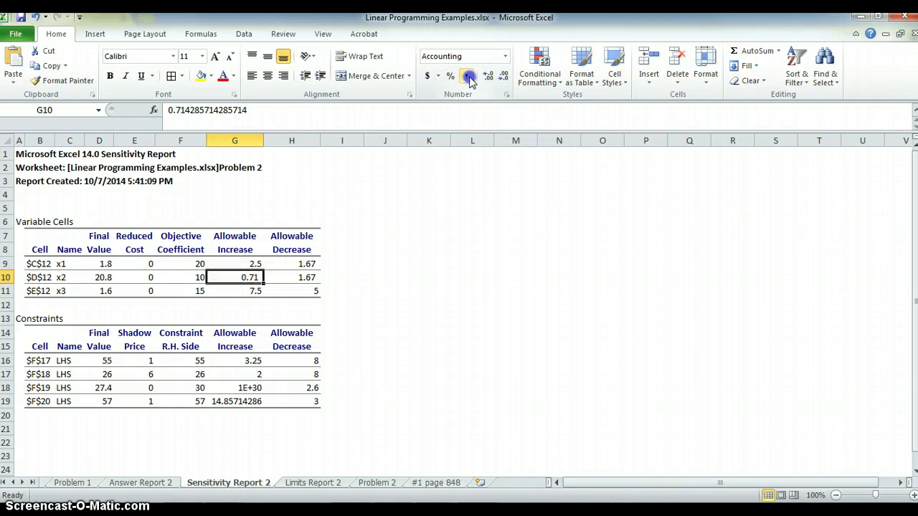
Replace 1E+30 in G18 with Infinity and round G19 to two decimals.
{"action": "left_click", "coordinate": [250, 388]}
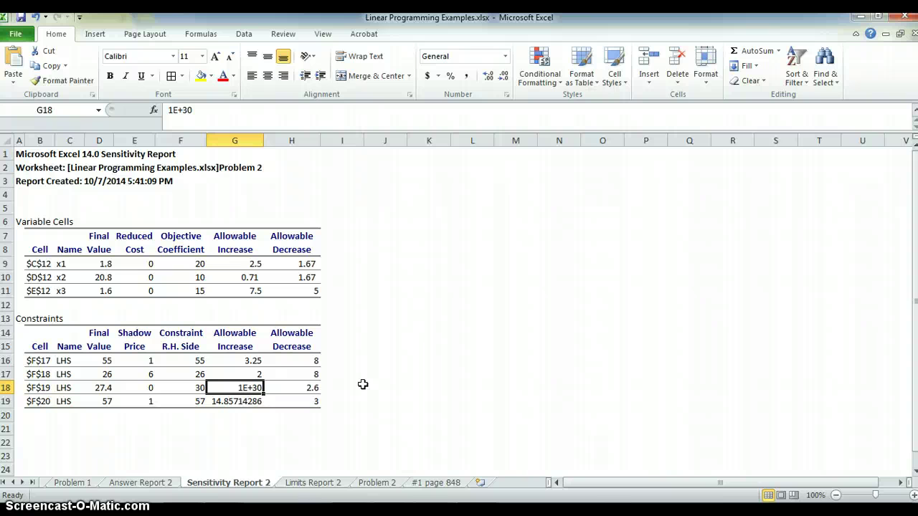
{"action": "type", "text": "Inf"}
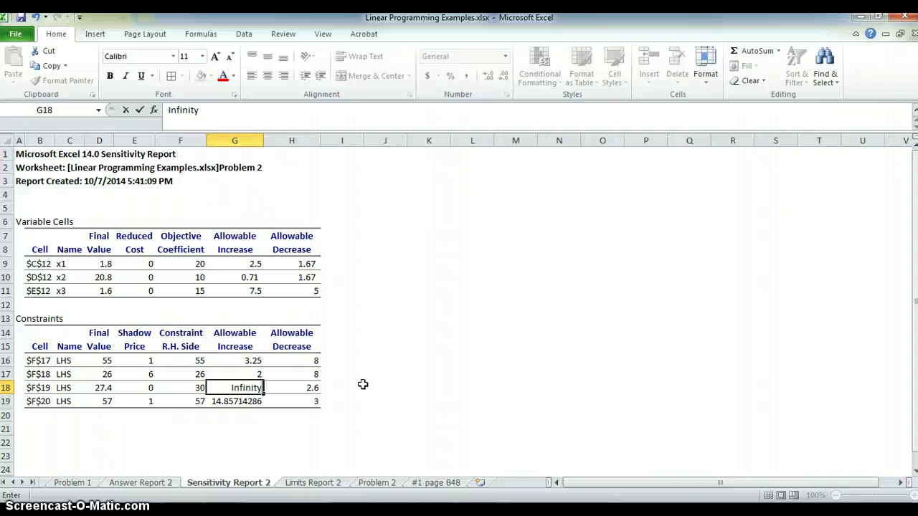
{"action": "type", "text": "inity"}
{"action": "left_click", "coordinate": [240, 398]}
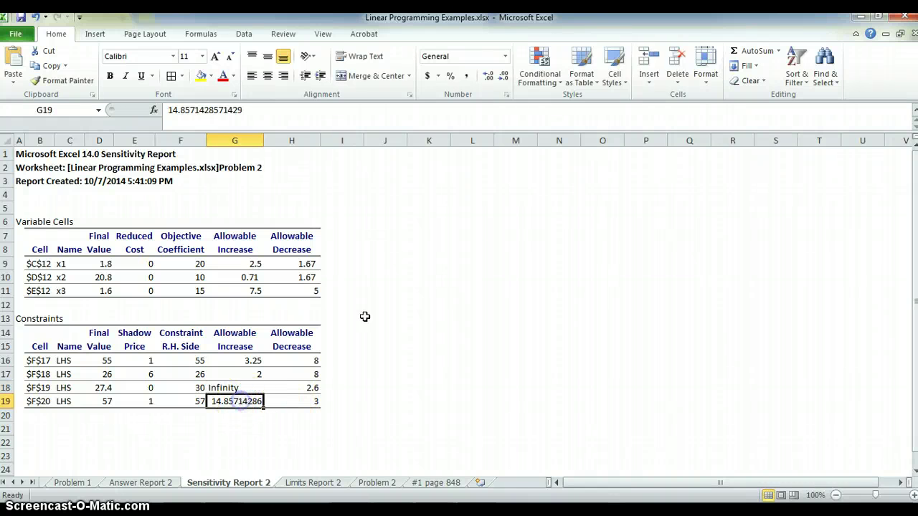
{"action": "left_click", "coordinate": [466, 75]}
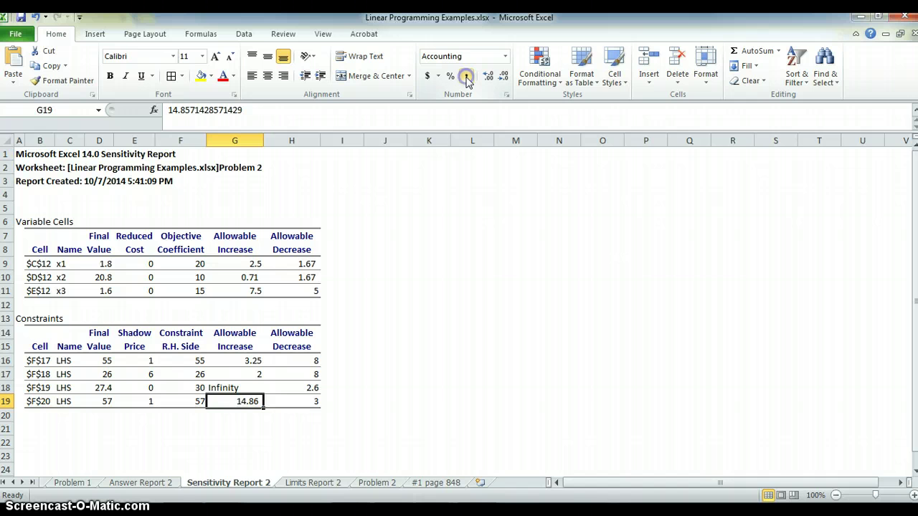
{"action": "left_click", "coordinate": [228, 388]}
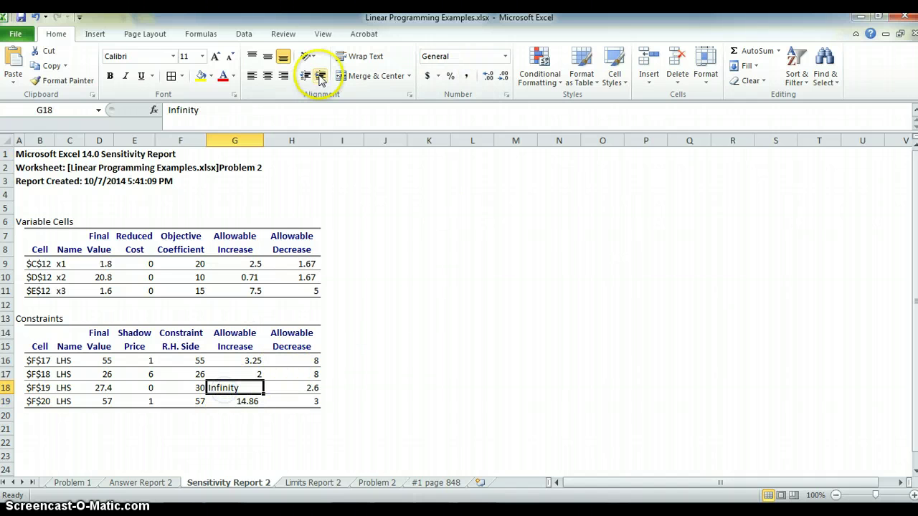
Right-align Infinity in G18 and bold the Variable Cells and Constraints headings.
{"action": "left_click", "coordinate": [284, 76]}
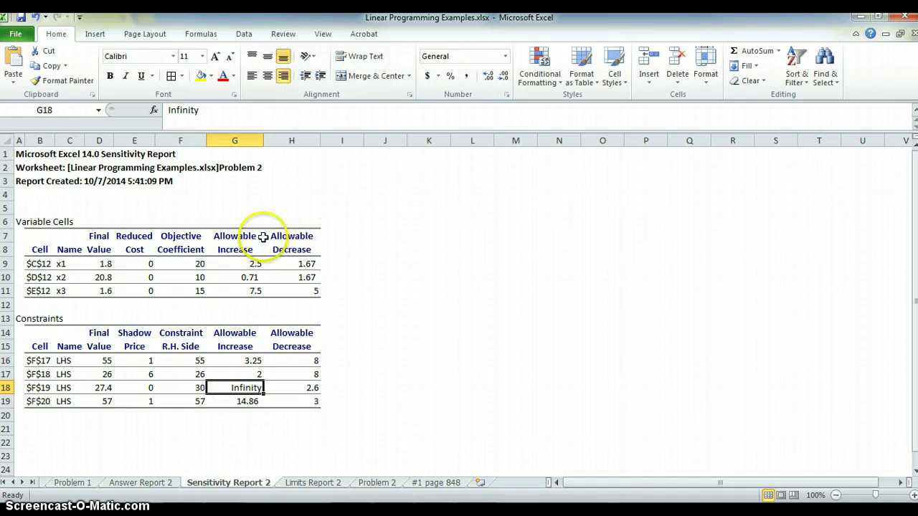
{"action": "left_click", "coordinate": [49, 222]}
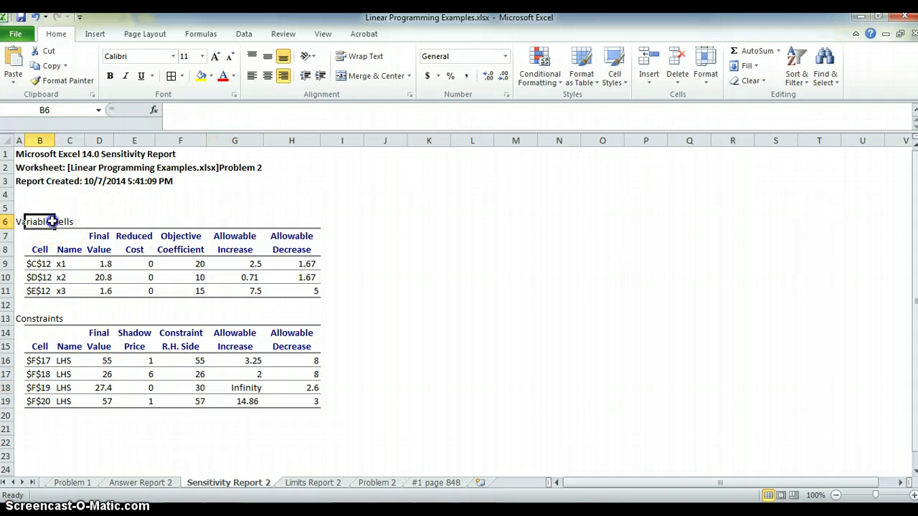
{"action": "left_click", "coordinate": [20, 222]}
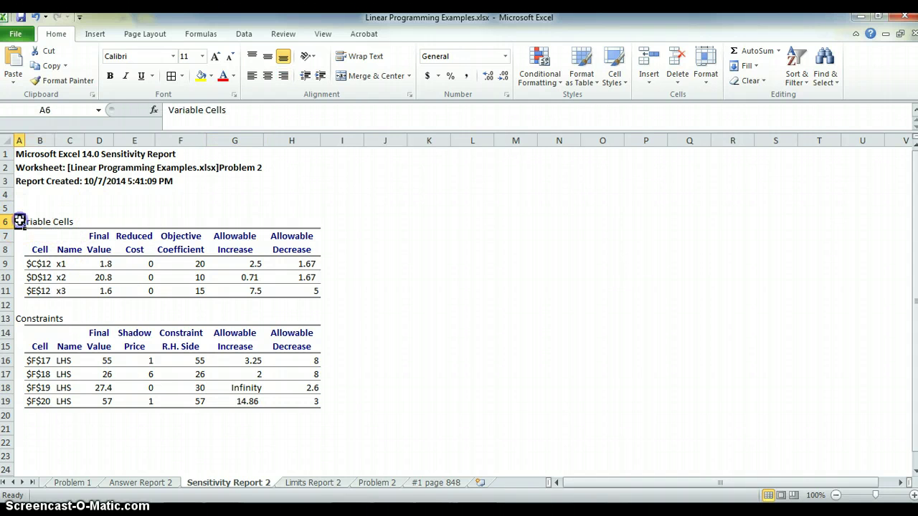
{"action": "key", "text": "ctrl+b"}
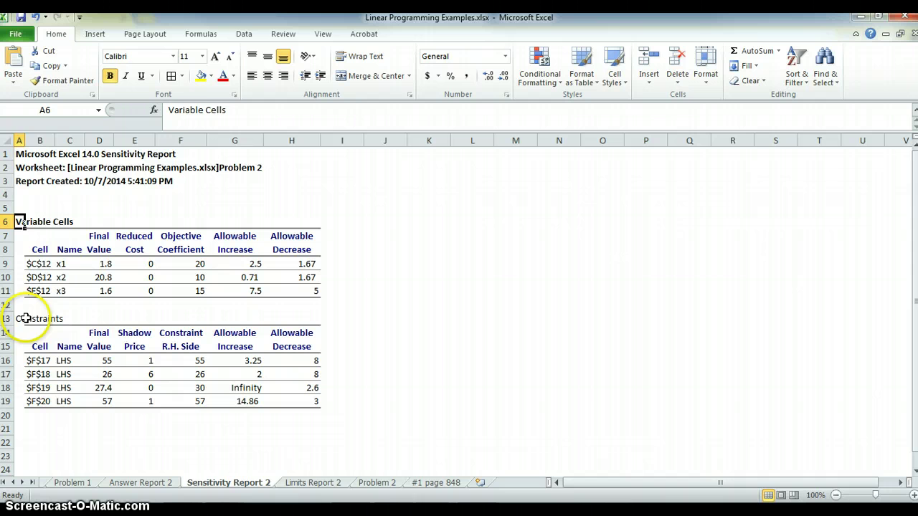
{"action": "left_click", "coordinate": [27, 320]}
{"action": "left_click", "coordinate": [20, 320]}
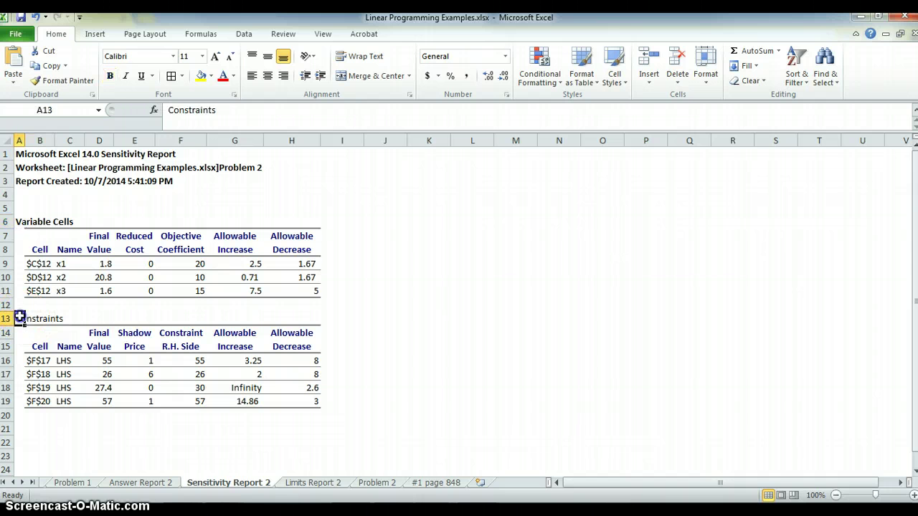
{"action": "key", "text": "ctrl+b"}
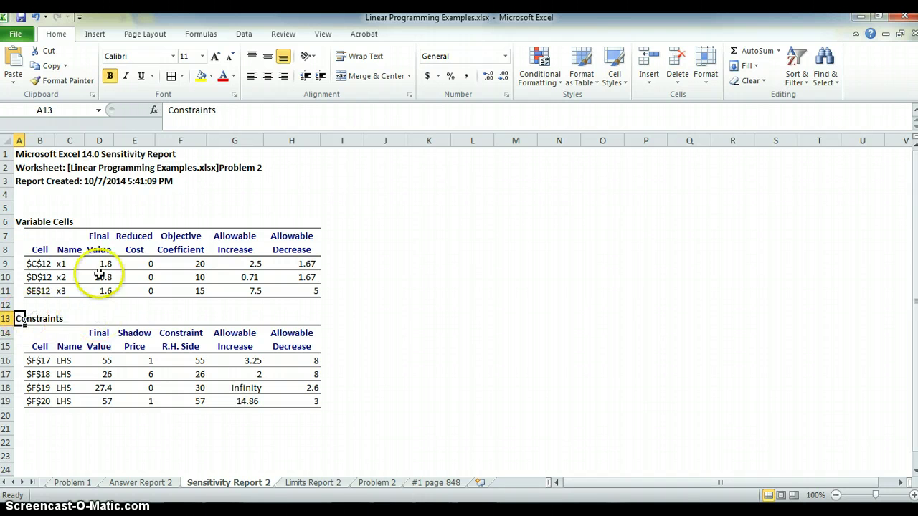
Color both headings red and enlarge their font to size 12.
{"action": "left_click", "coordinate": [223, 76]}
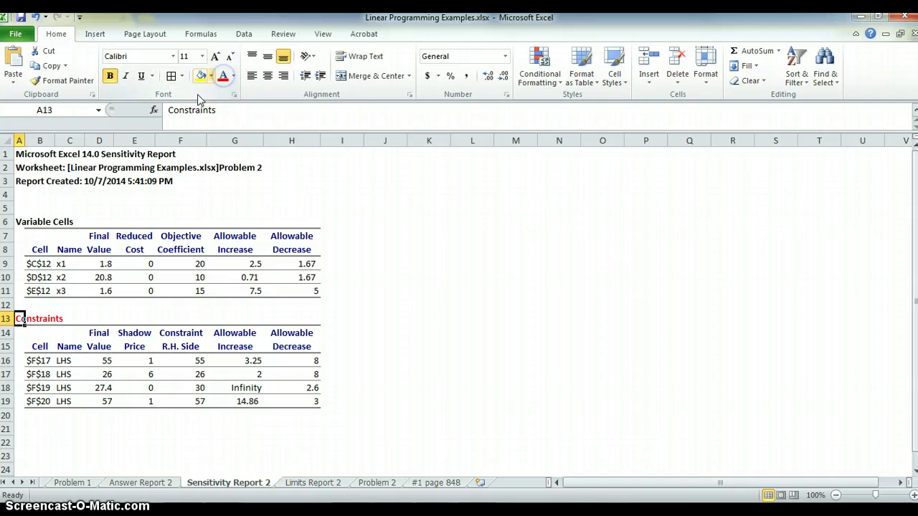
{"action": "left_click", "coordinate": [23, 224]}
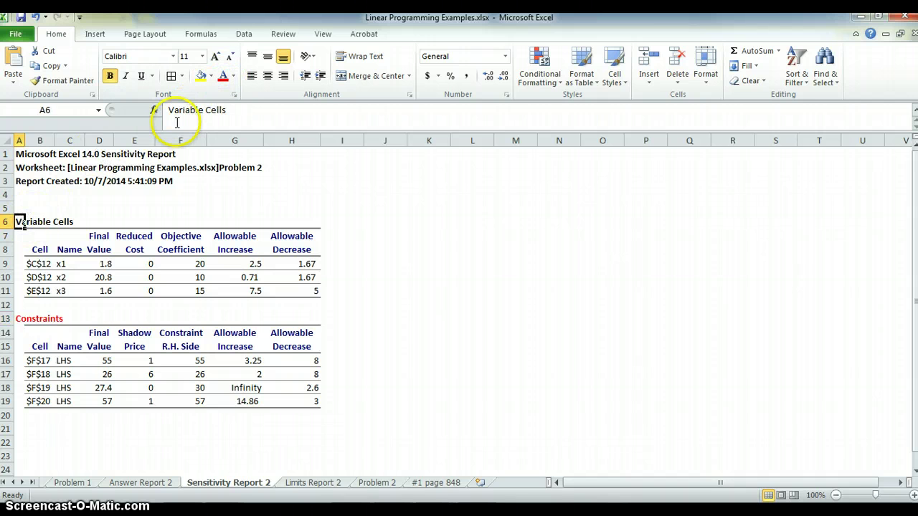
{"action": "left_click", "coordinate": [223, 76]}
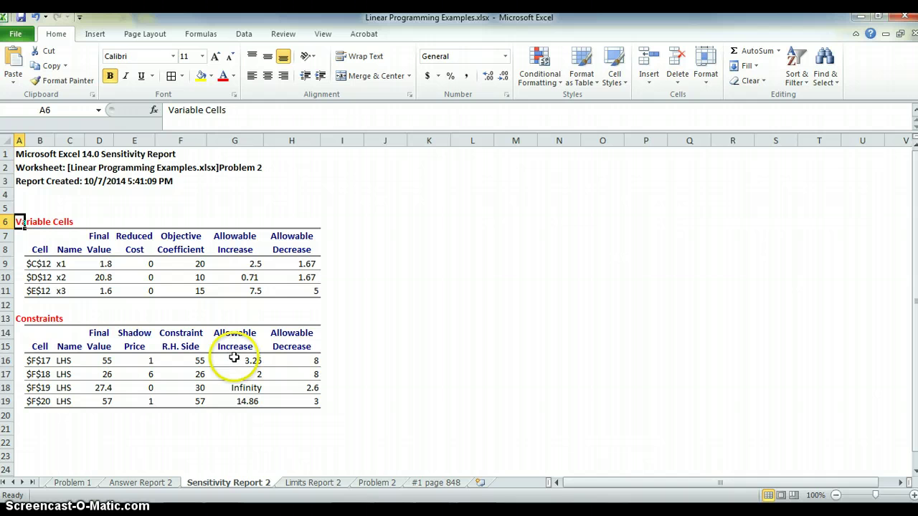
{"action": "left_click", "coordinate": [214, 57]}
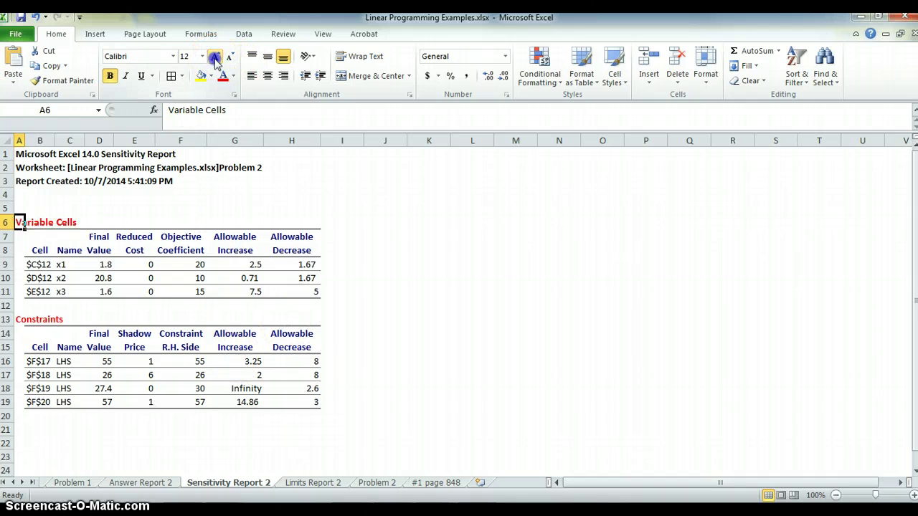
{"action": "left_click", "coordinate": [30, 319]}
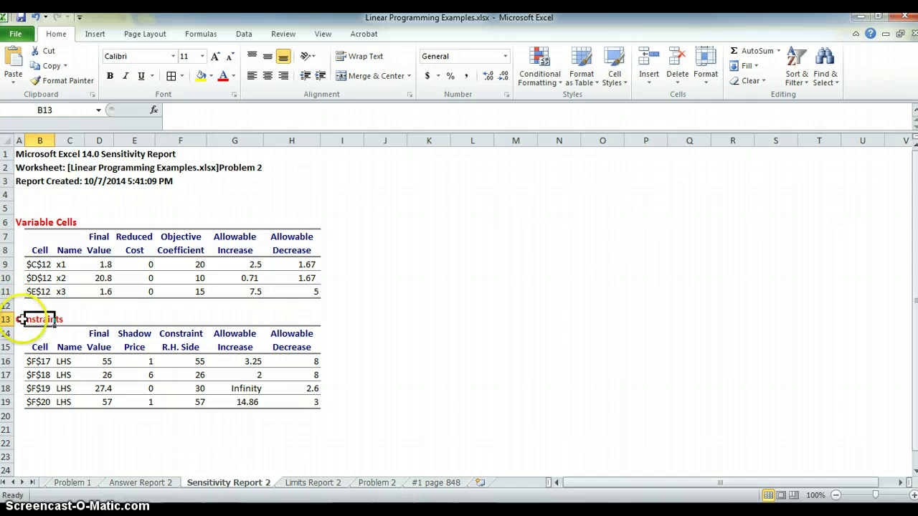
{"action": "left_click", "coordinate": [21, 320]}
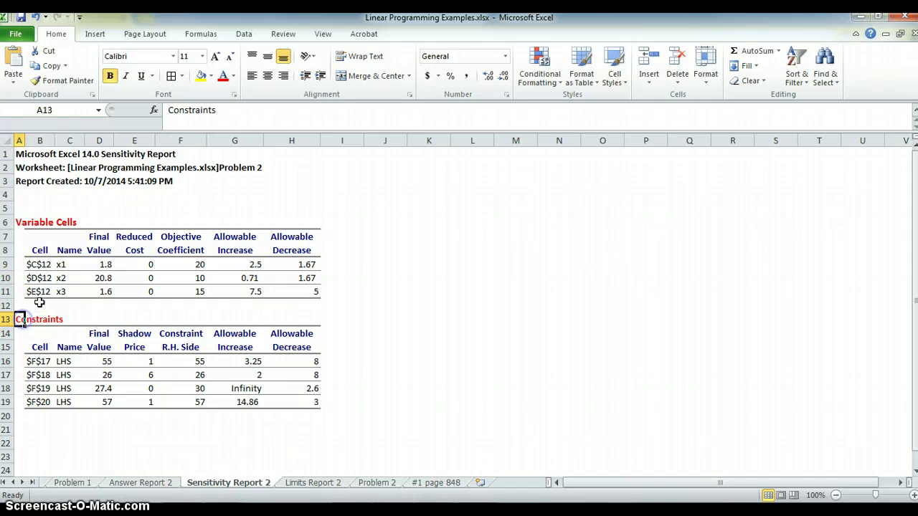
{"action": "left_click", "coordinate": [215, 59]}
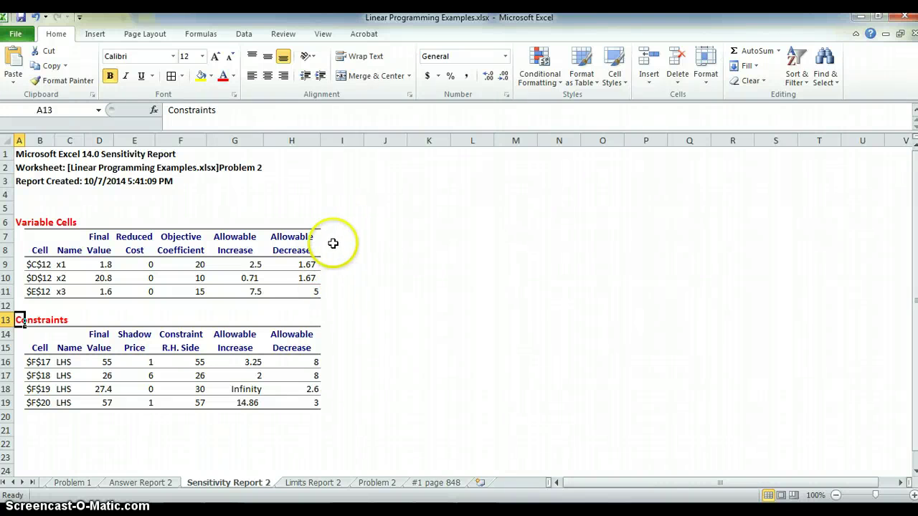
Add 'Range of Feasibility' merged and centered across I14:J14, and begin 'Range of Optimality' in I7.
{"action": "left_click", "coordinate": [359, 330]}
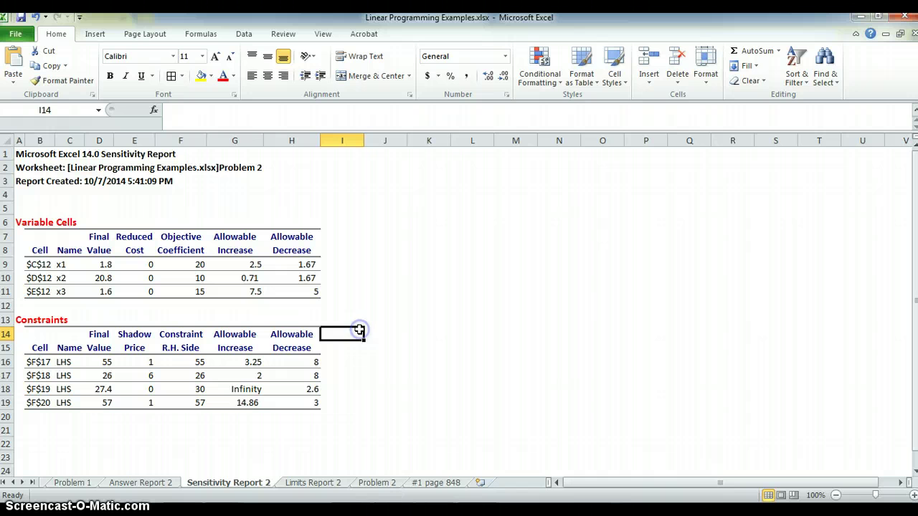
{"action": "type", "text": "Range of Feasibility"}
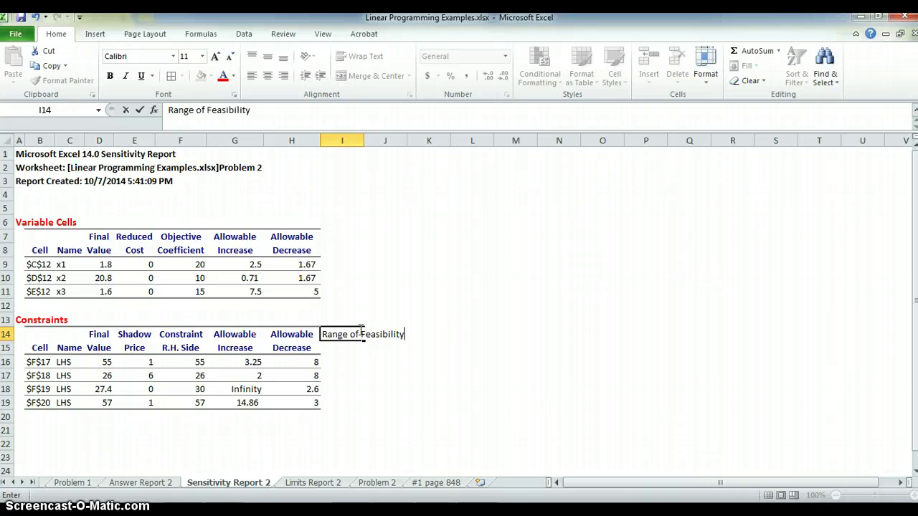
{"action": "key", "text": "Return"}
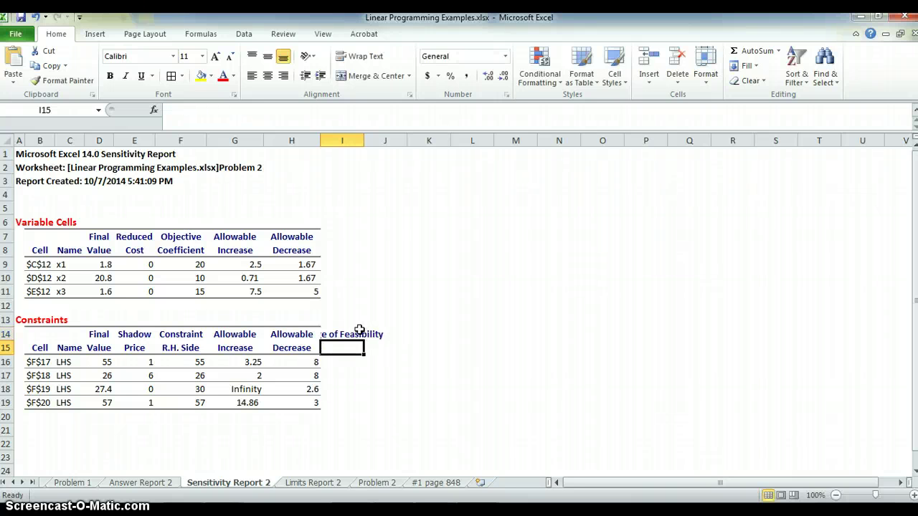
{"action": "left_click_drag", "start_coordinate": [351, 334], "coordinate": [380, 336]}
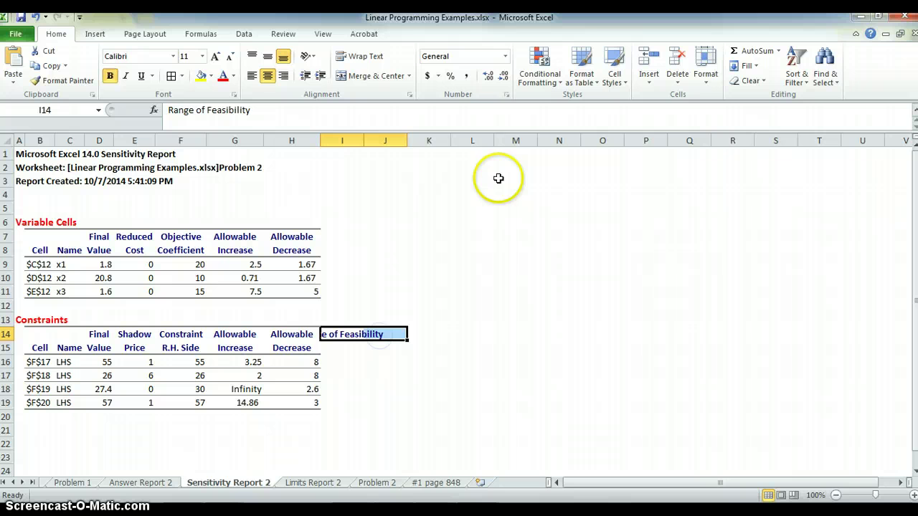
{"action": "left_click", "coordinate": [373, 75]}
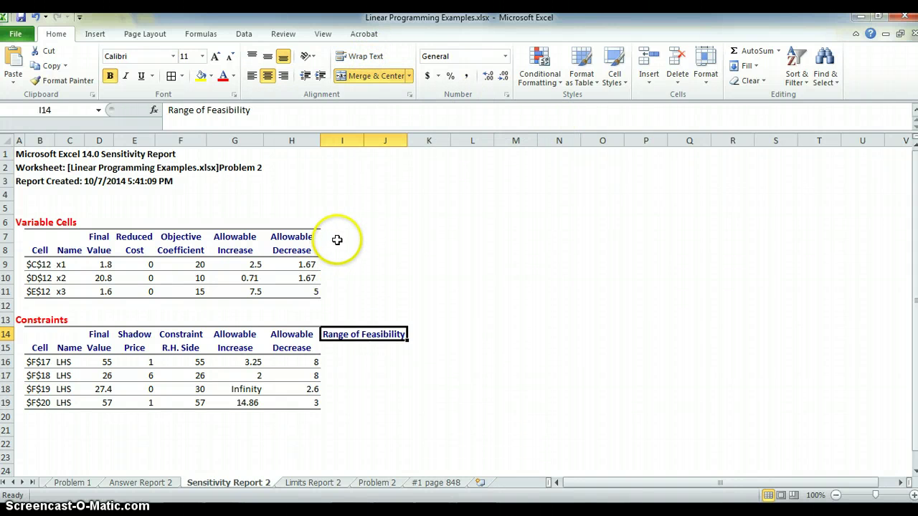
{"action": "left_click", "coordinate": [337, 240]}
{"action": "type", "text": "Range of Optimality"}
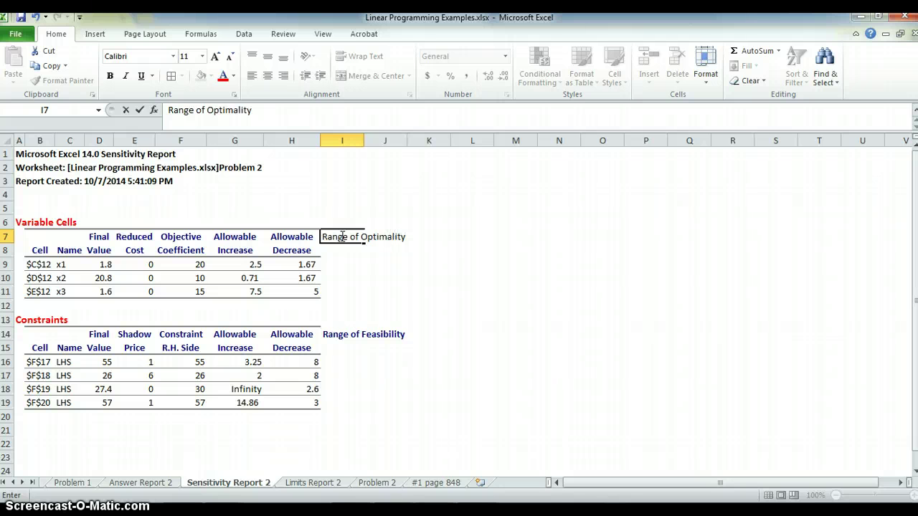
Confirm 'Range of Optimality' in I7 and merge and center it across I7:J7.
{"action": "key", "text": "Return"}
{"action": "left_click", "coordinate": [346, 243]}
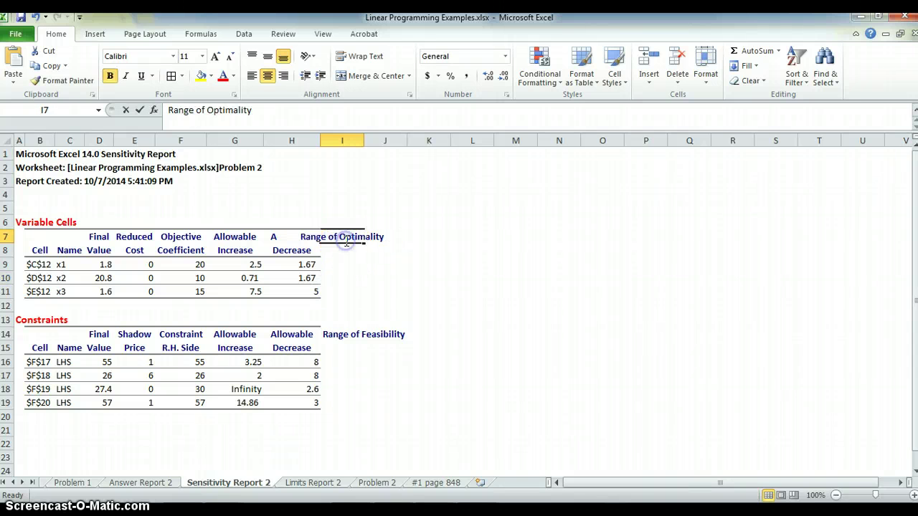
{"action": "key", "text": "Escape"}
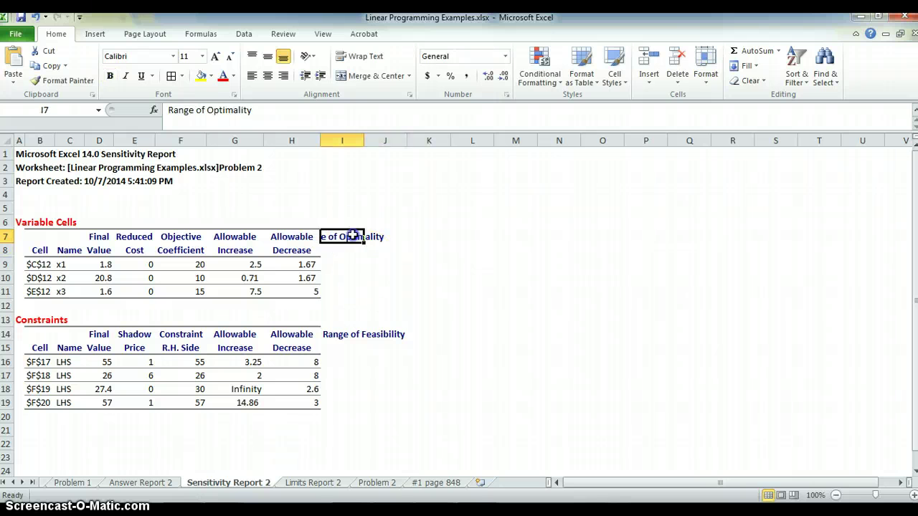
{"action": "left_click_drag", "start_coordinate": [352, 235], "coordinate": [375, 236]}
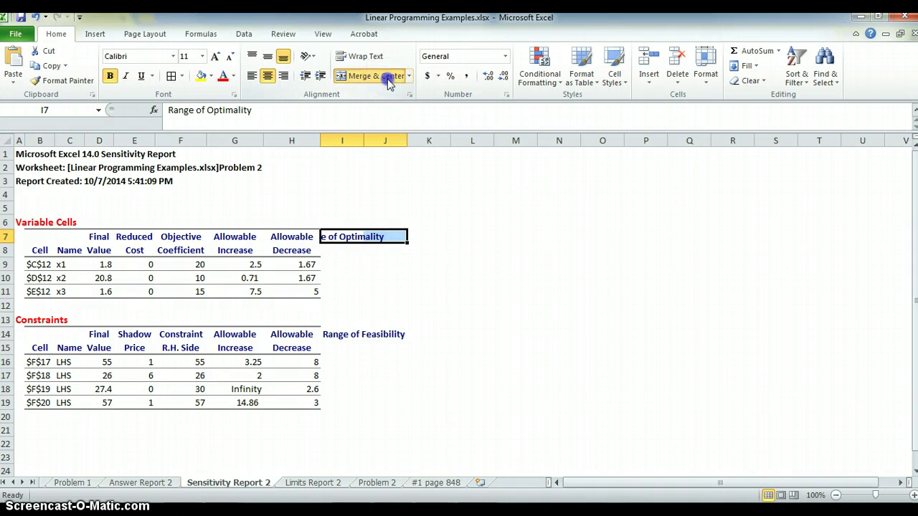
{"action": "left_click", "coordinate": [388, 81]}
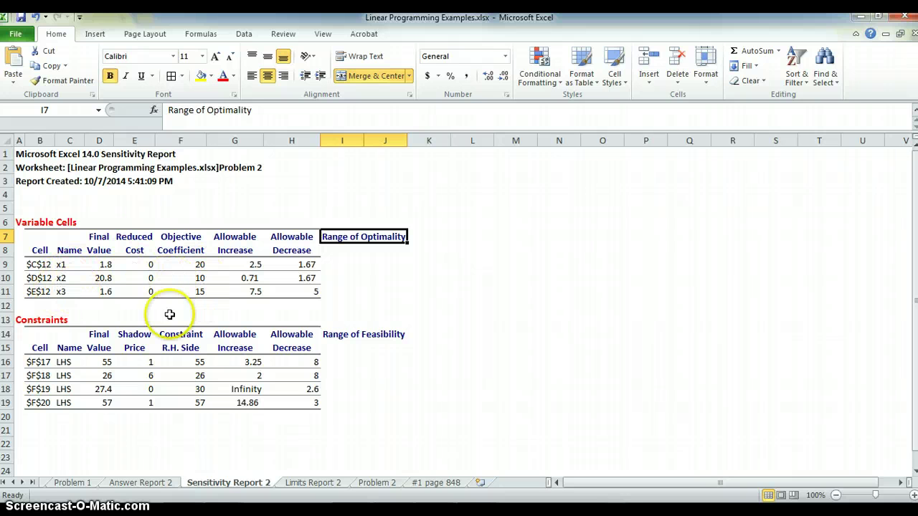
{"action": "left_click", "coordinate": [378, 483]}
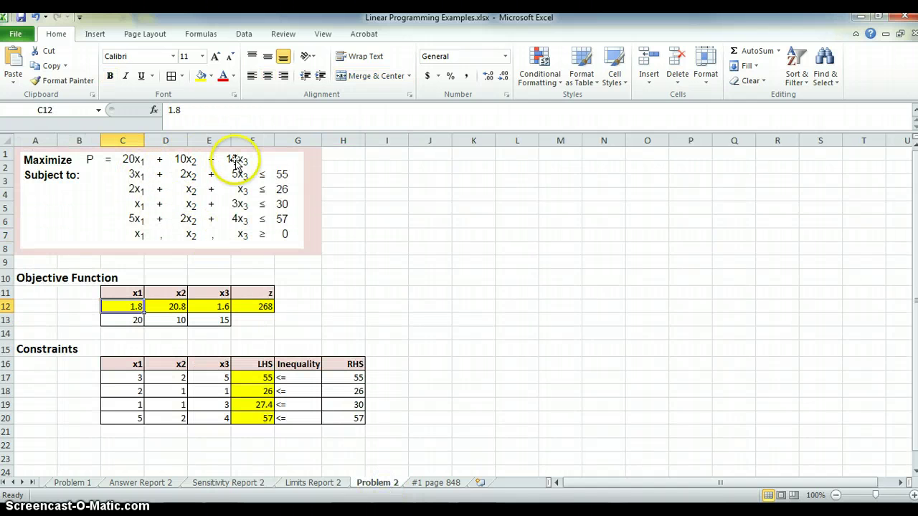
{"action": "left_click", "coordinate": [245, 483]}
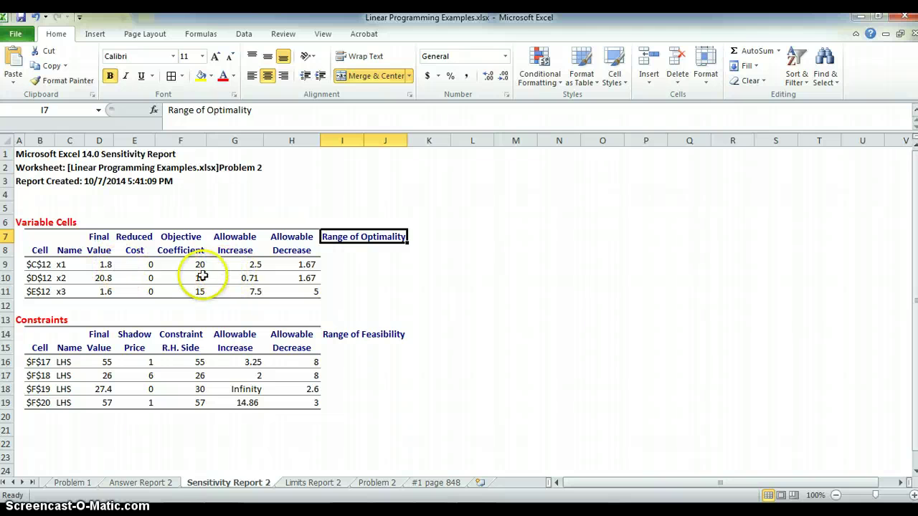
Label I8 'LL' and J8 'UL' beneath the Range of Optimality heading.
{"action": "left_click_drag", "start_coordinate": [106, 264], "coordinate": [106, 290]}
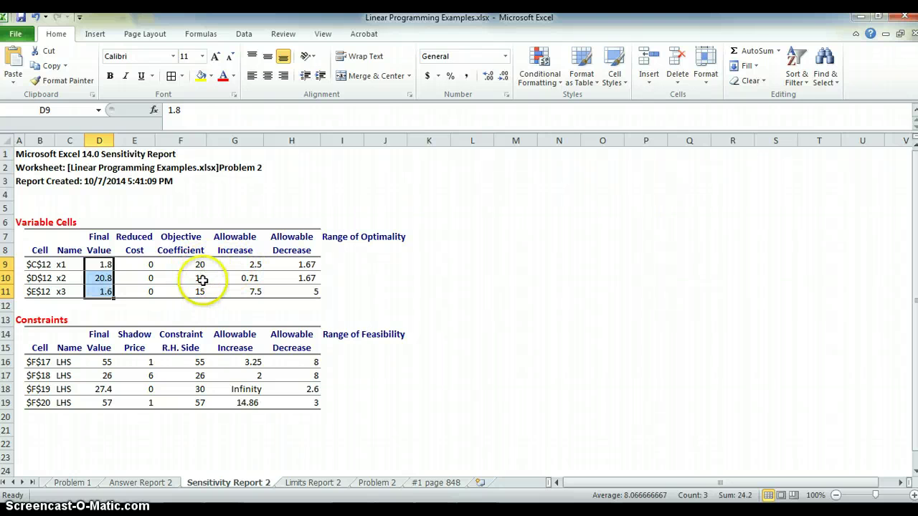
{"action": "left_click_drag", "start_coordinate": [106, 264], "coordinate": [105, 292]}
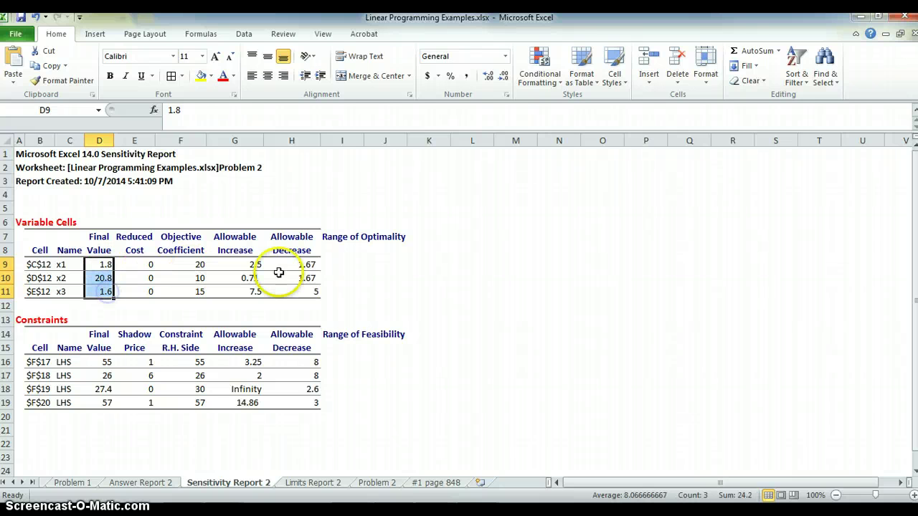
{"action": "left_click", "coordinate": [350, 250]}
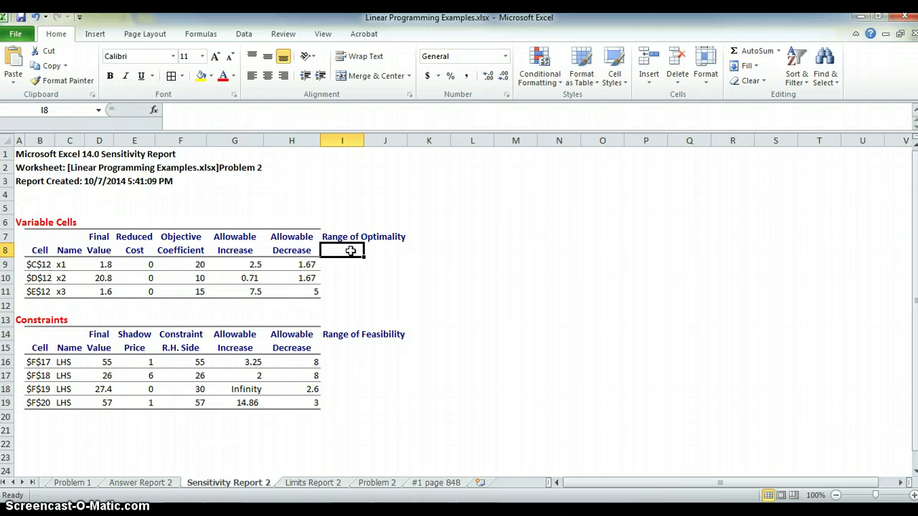
{"action": "type", "text": "LL"}
{"action": "key", "text": "Tab"}
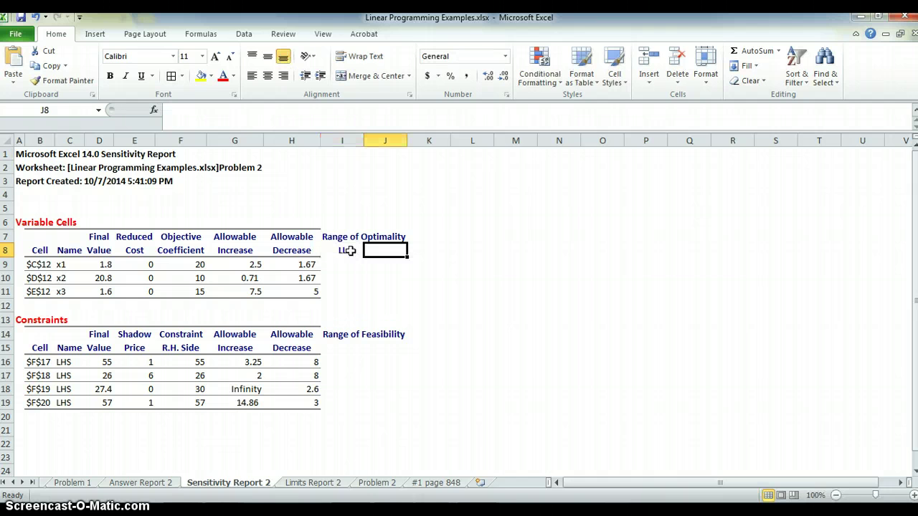
{"action": "type", "text": "UL"}
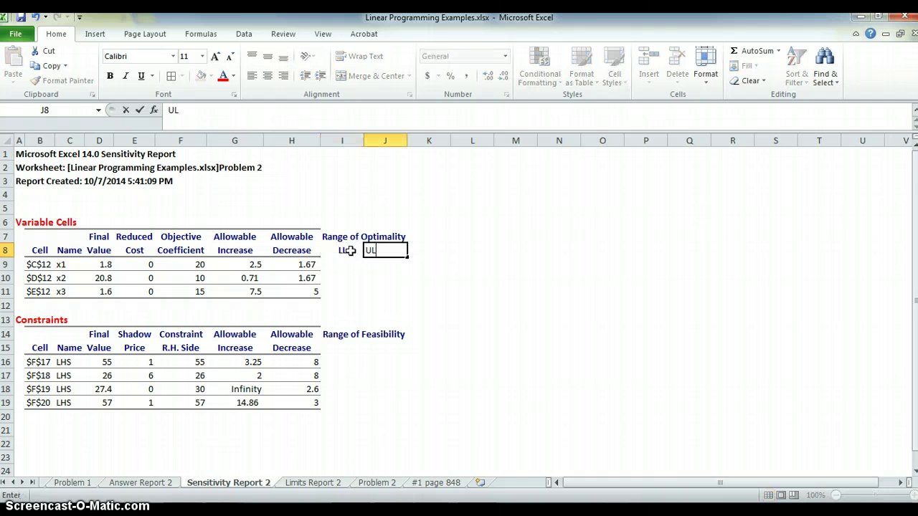
{"action": "key", "text": "Return"}
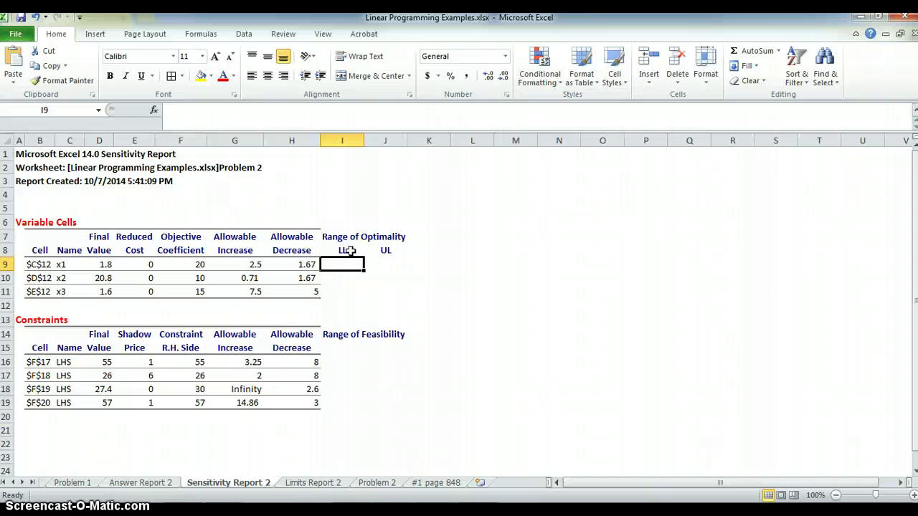
Enter =F9-H9 in I9 to give x1's lower limit of 18.33.
{"action": "type", "text": "="}
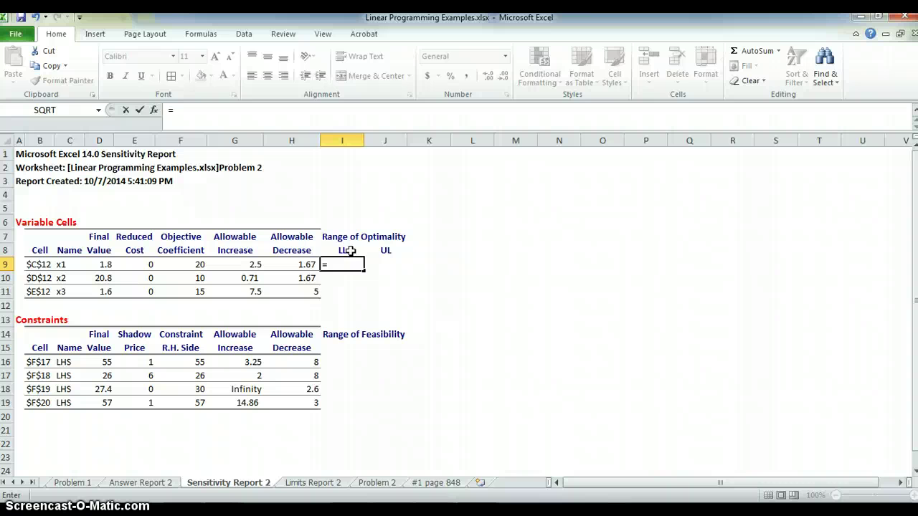
{"action": "key", "text": "Left"}
{"action": "key", "text": "Left"}
{"action": "key", "text": "Left"}
{"action": "key", "text": "Left"}
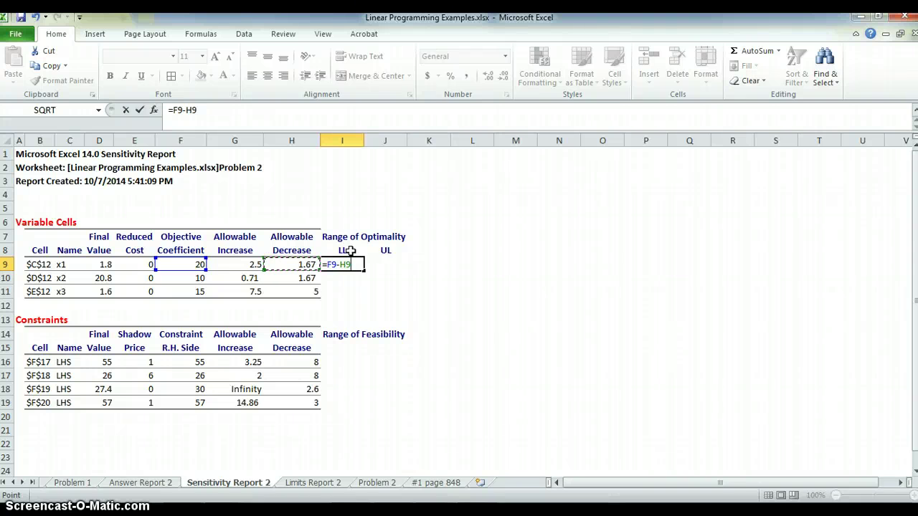
{"action": "key", "text": "Return"}
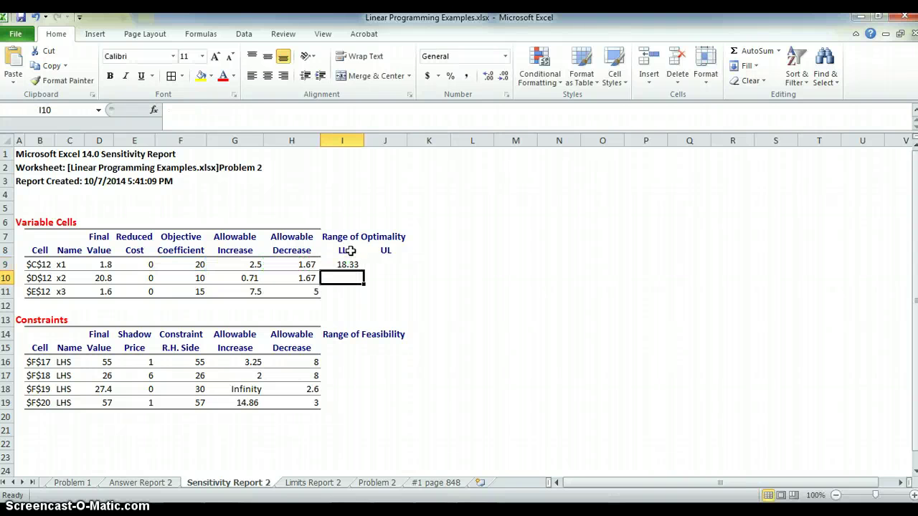
{"action": "key", "text": "Up"}
{"action": "key", "text": "Right"}
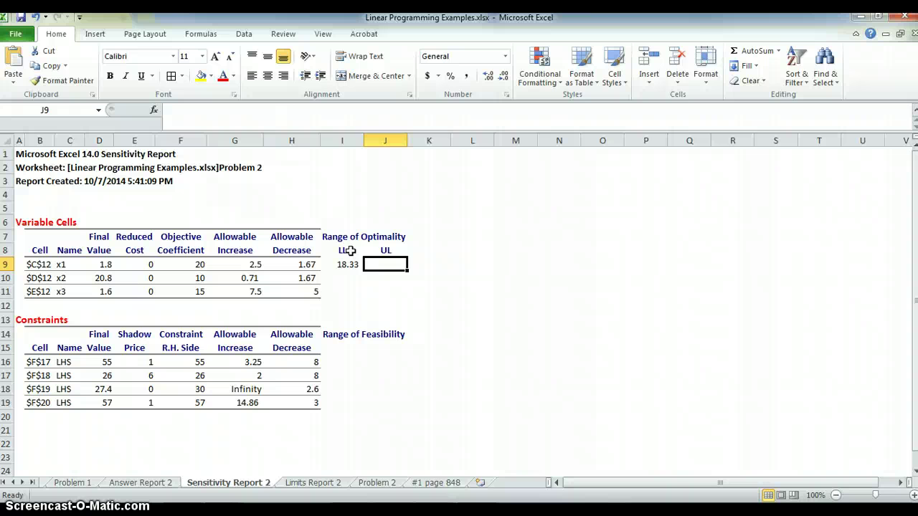
Enter =F9+G9 in J9 to give x1's upper limit of 22.5.
{"action": "type", "text": "="}
{"action": "key", "text": "Left"}
{"action": "key", "text": "Left"}
{"action": "key", "text": "Left"}
{"action": "key", "text": "Left"}
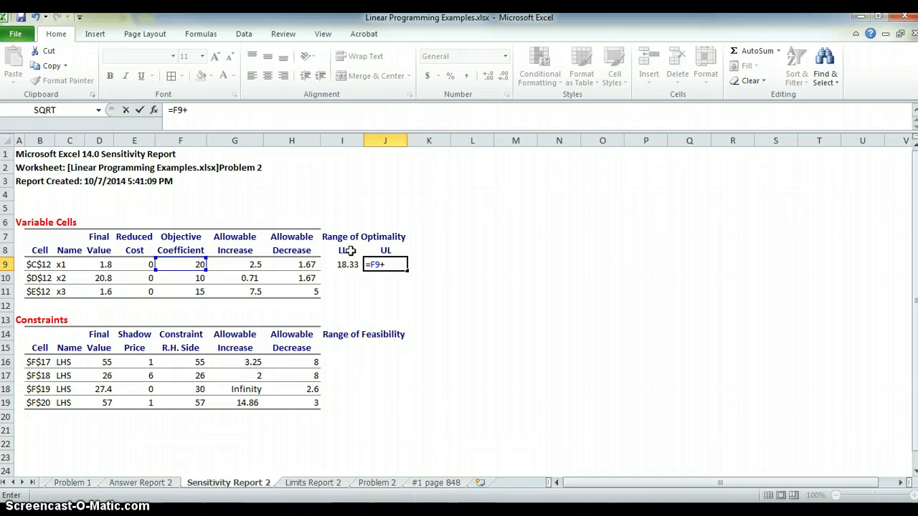
{"action": "key", "text": "Left"}
{"action": "key", "text": "Left"}
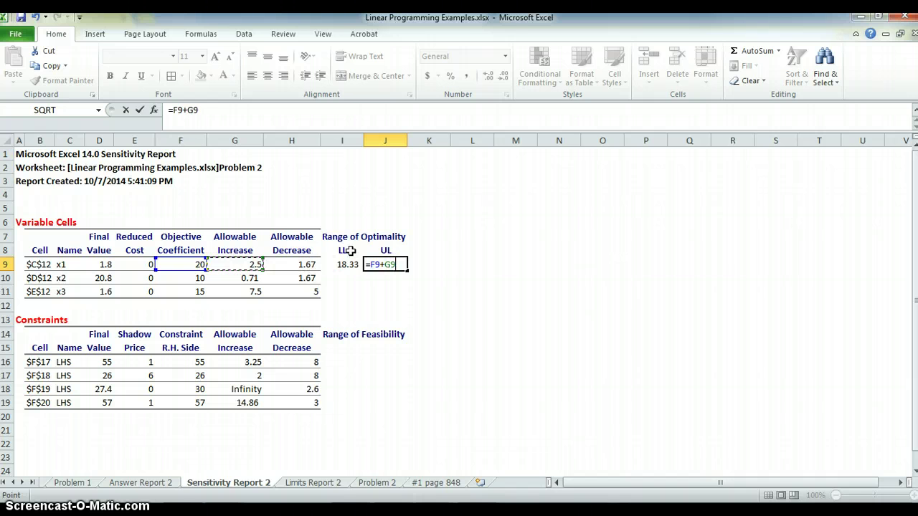
{"action": "key", "text": "Return"}
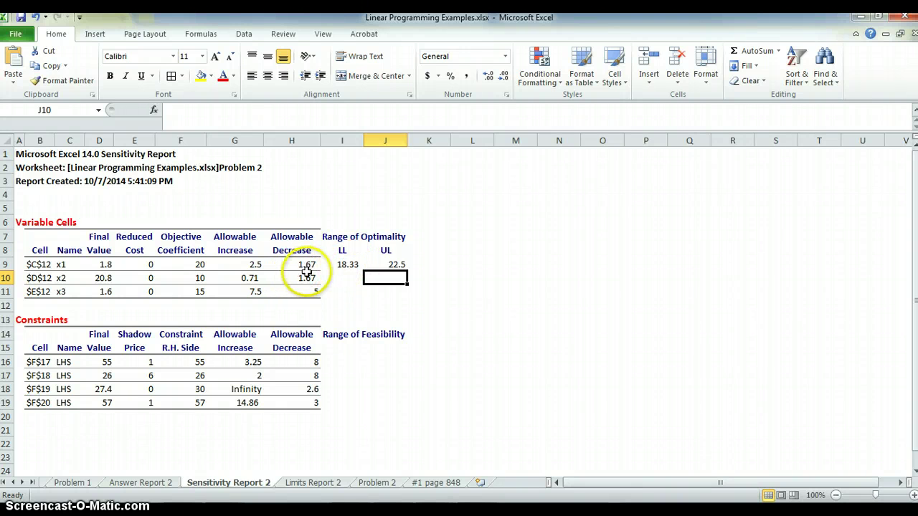
Review x1's objective coefficient 20, the variables' final values and the new limit cells.
{"action": "left_click", "coordinate": [195, 266]}
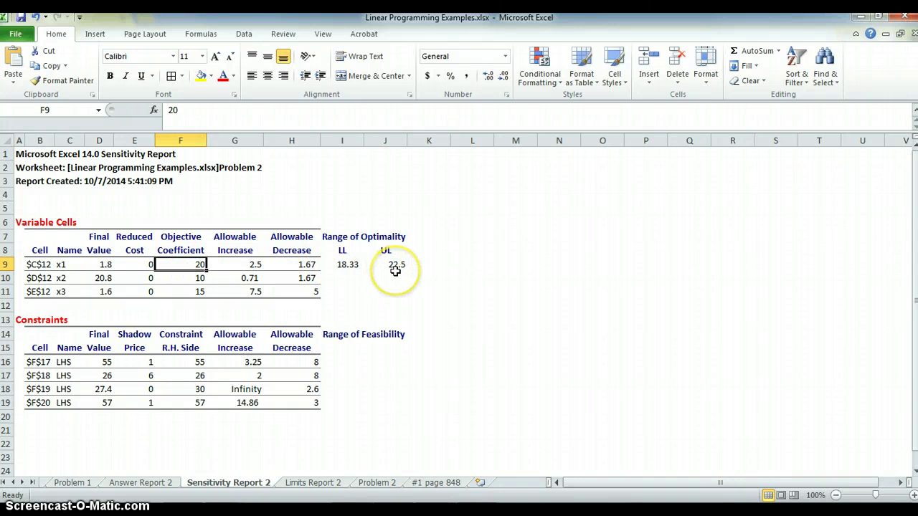
{"action": "left_click", "coordinate": [102, 264]}
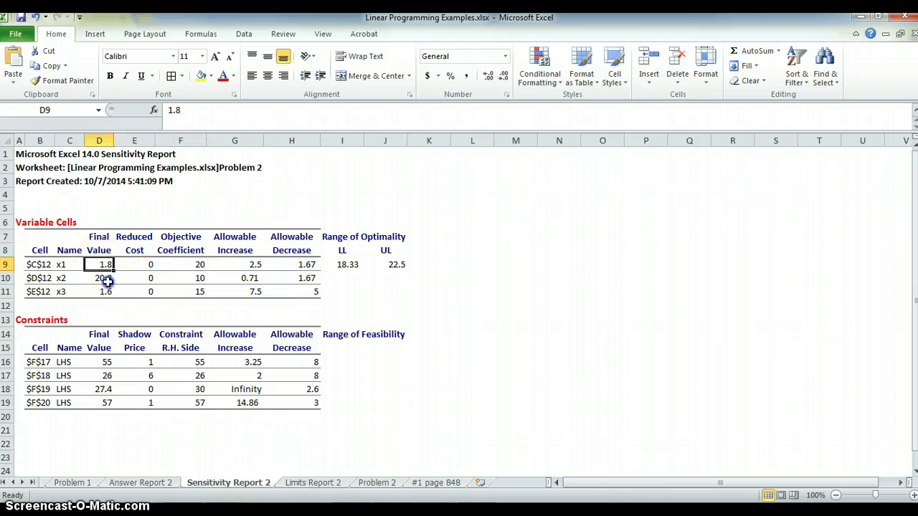
{"action": "left_click_drag", "start_coordinate": [107, 282], "coordinate": [107, 291]}
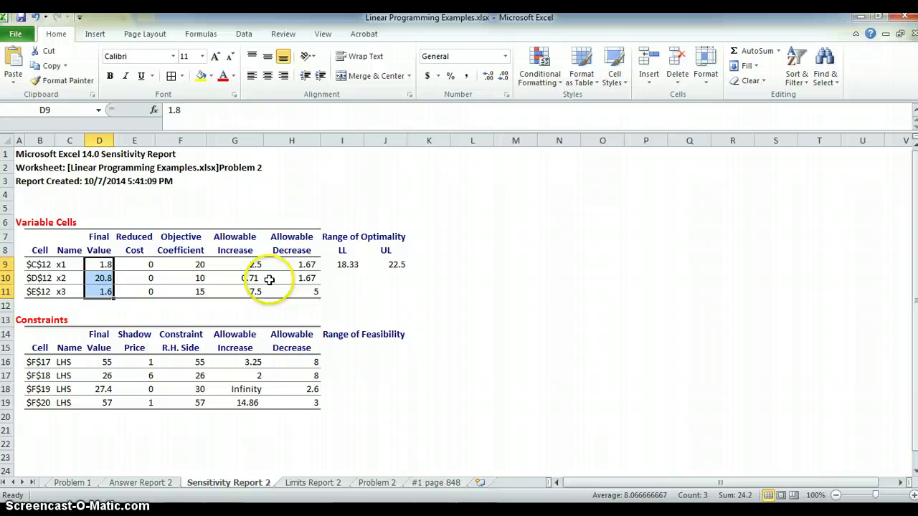
{"action": "left_click_drag", "start_coordinate": [334, 266], "coordinate": [407, 271]}
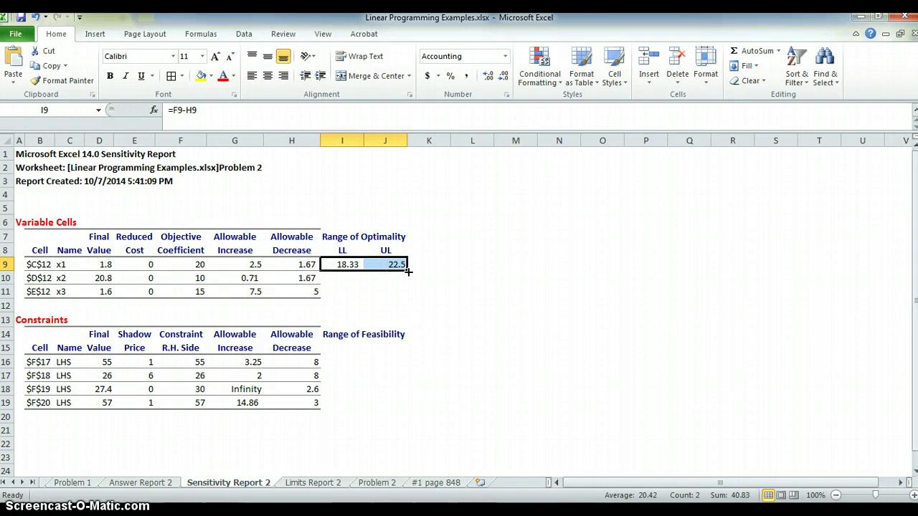
Fill the I9:J9 limit formulas down to row 11 and apply Comma Style to I9:J11.
{"action": "left_click_drag", "start_coordinate": [406, 270], "coordinate": [399, 293]}
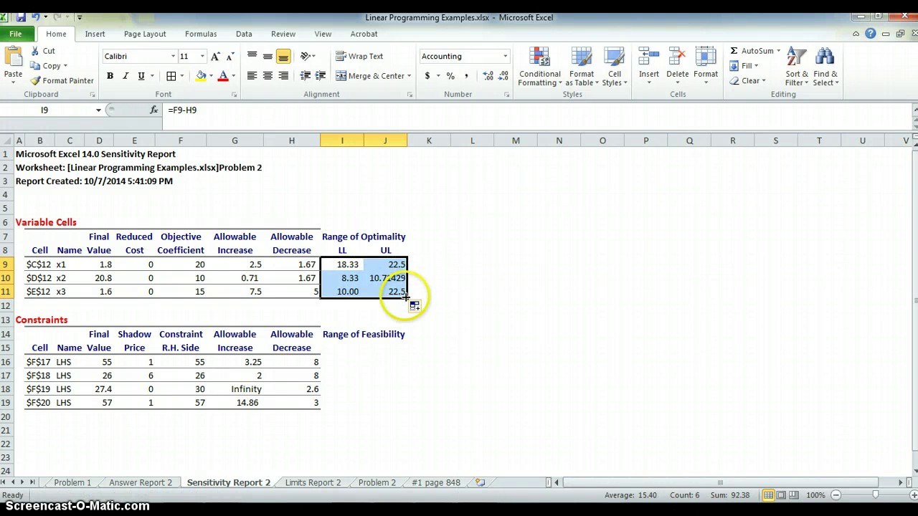
{"action": "left_click", "coordinate": [396, 281]}
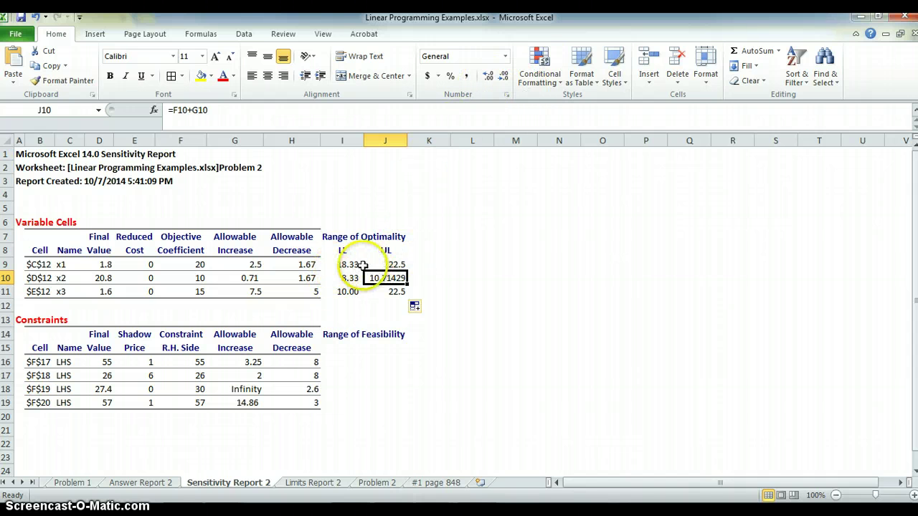
{"action": "left_click_drag", "start_coordinate": [347, 264], "coordinate": [380, 290]}
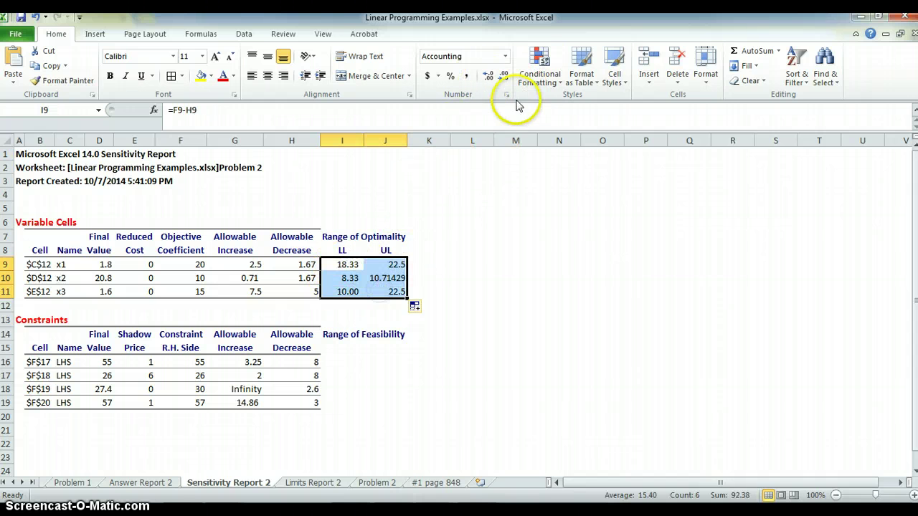
{"action": "left_click", "coordinate": [465, 76]}
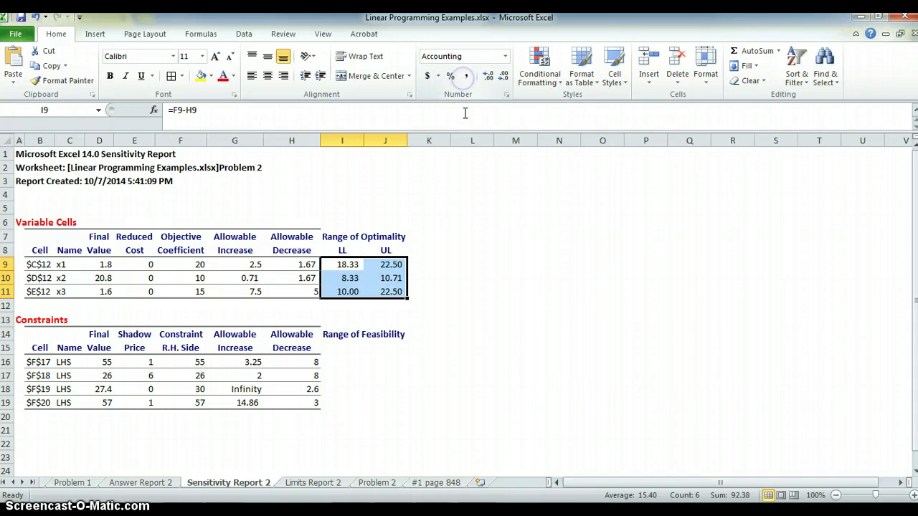
Review the x2 (8.33–10.71) and x3 (10.00–22.50) limits against the variables' final values.
{"action": "left_click", "coordinate": [350, 279]}
{"action": "left_click_drag", "start_coordinate": [379, 278], "coordinate": [372, 301]}
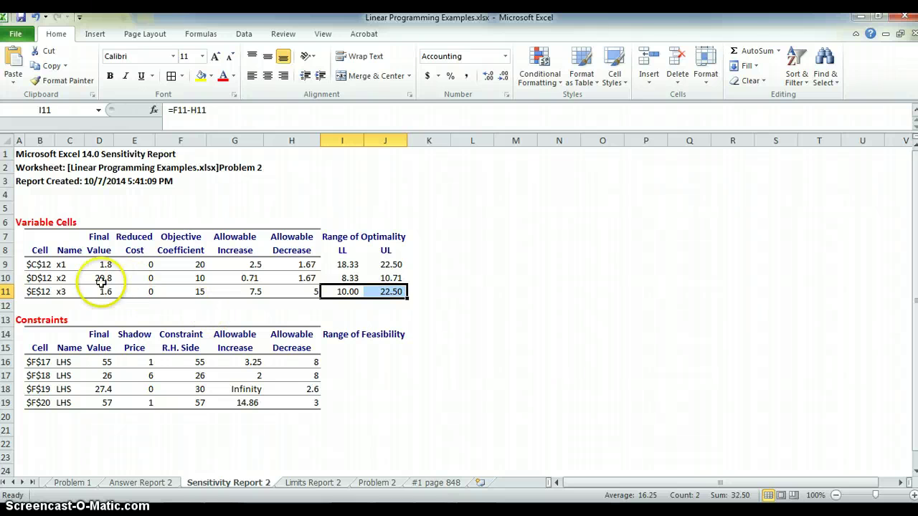
{"action": "left_click_drag", "start_coordinate": [99, 263], "coordinate": [101, 292]}
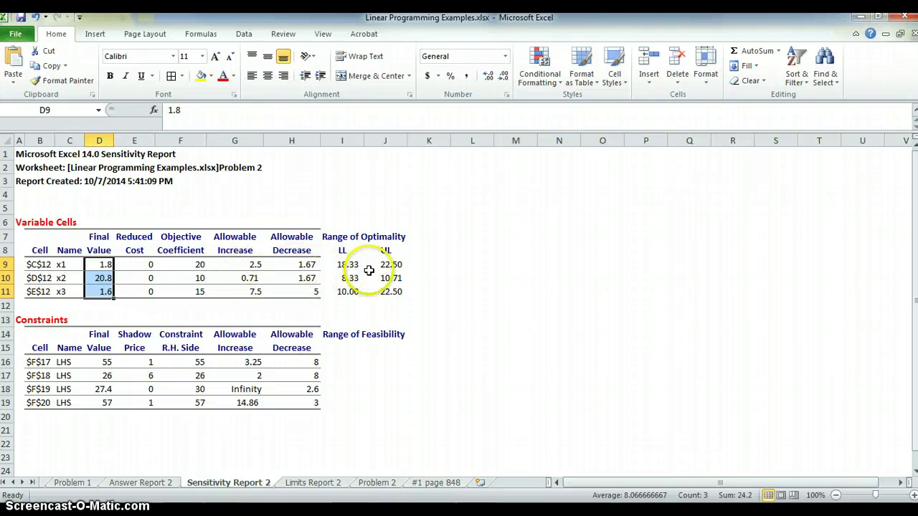
{"action": "left_click_drag", "start_coordinate": [344, 264], "coordinate": [374, 274]}
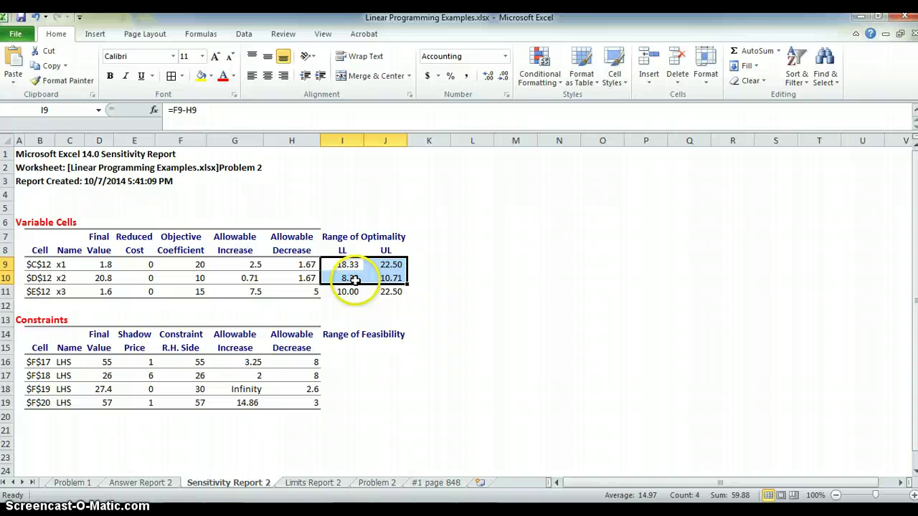
Copy the LL and UL headers from I8:J8 under Range of Feasibility in I15:J15.
{"action": "left_click_drag", "start_coordinate": [345, 252], "coordinate": [373, 250]}
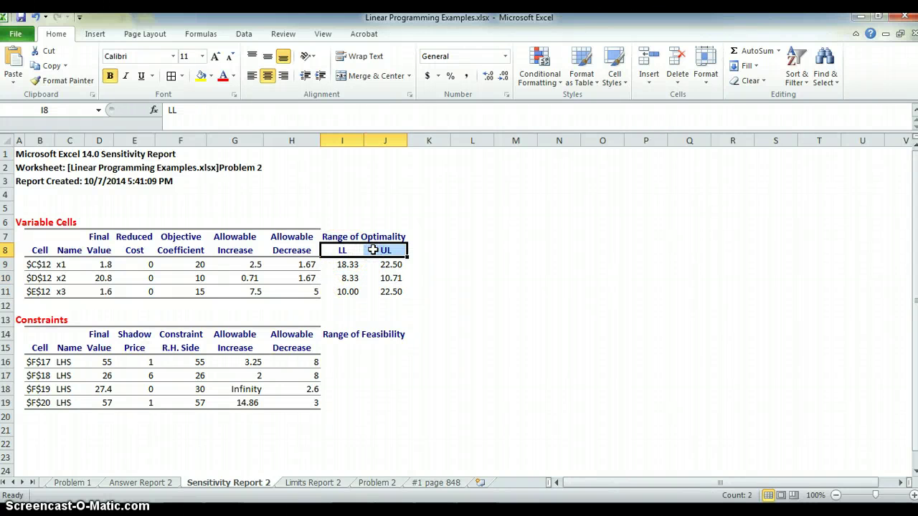
{"action": "key", "text": "ctrl+c"}
{"action": "left_click", "coordinate": [343, 346]}
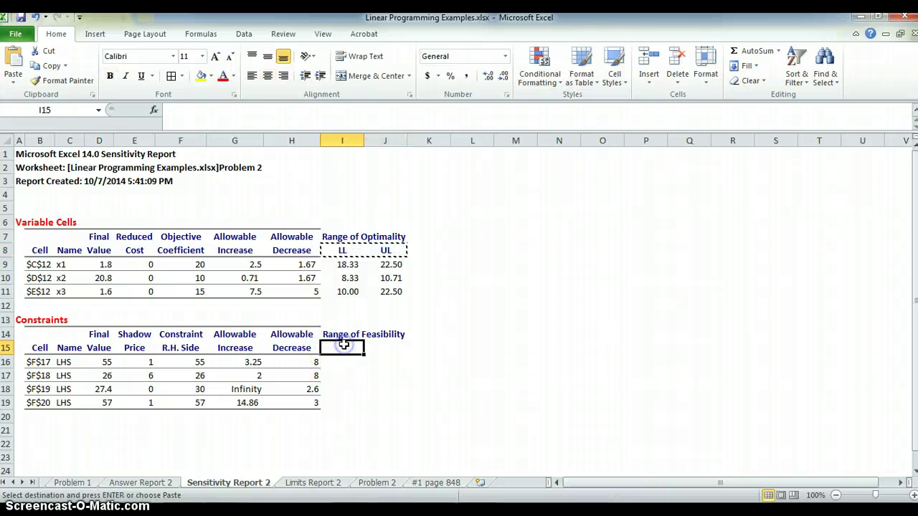
{"action": "key", "text": "ctrl+v"}
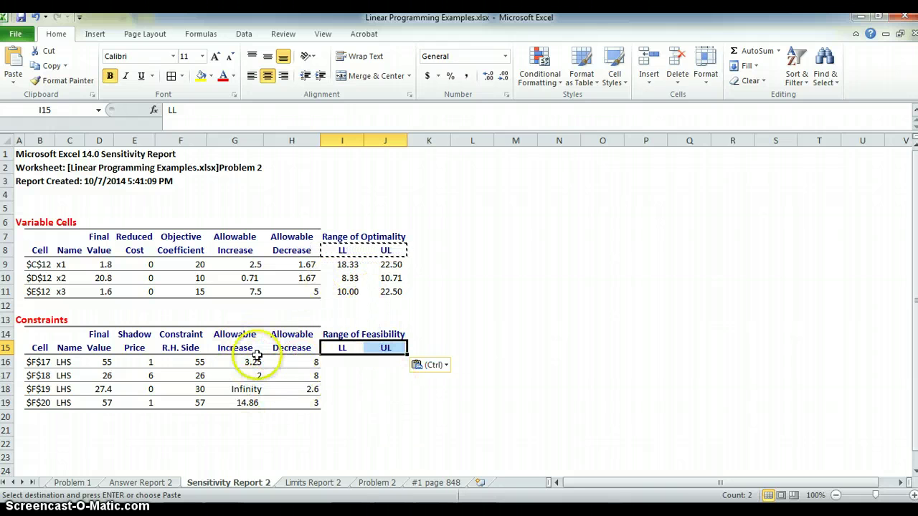
Copy the I9:J9 limit formulas into I16:J19 for all four constraints.
{"action": "left_click", "coordinate": [345, 266]}
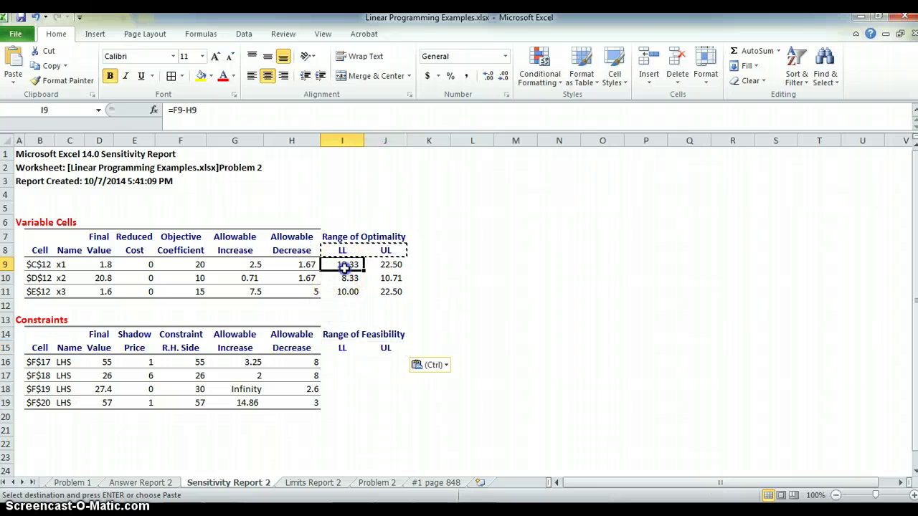
{"action": "left_click_drag", "start_coordinate": [344, 266], "coordinate": [369, 276]}
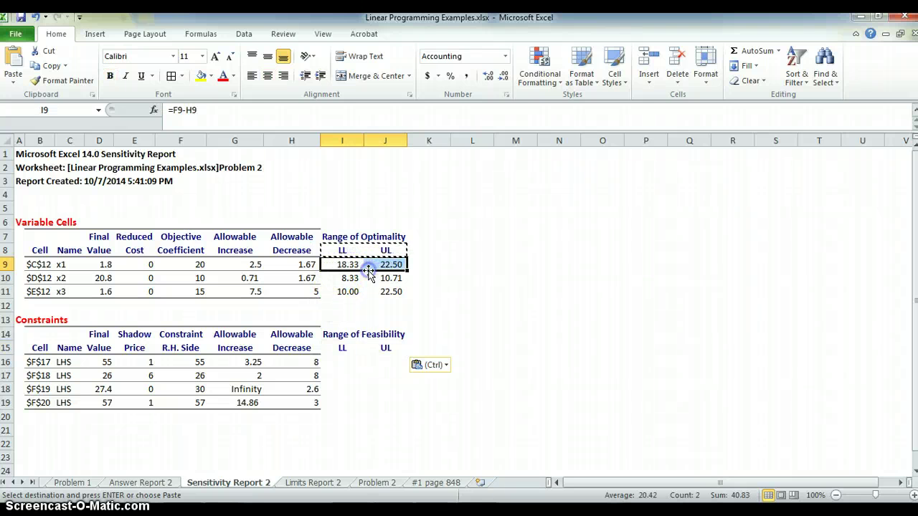
{"action": "left_click_drag", "start_coordinate": [342, 362], "coordinate": [348, 403]}
{"action": "key", "text": "ctrl+v"}
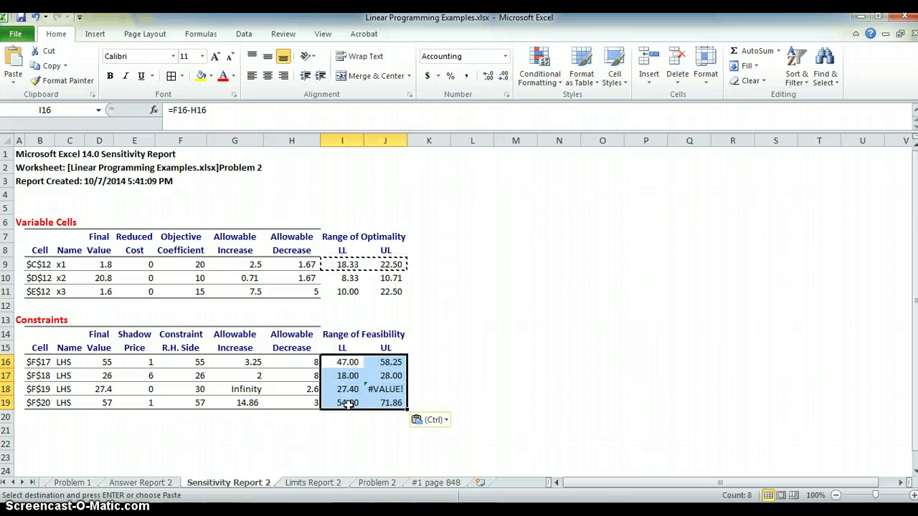
Replace the third constraint's #VALUE! upper limit with a right-aligned 'Infinity'.
{"action": "left_click", "coordinate": [388, 389]}
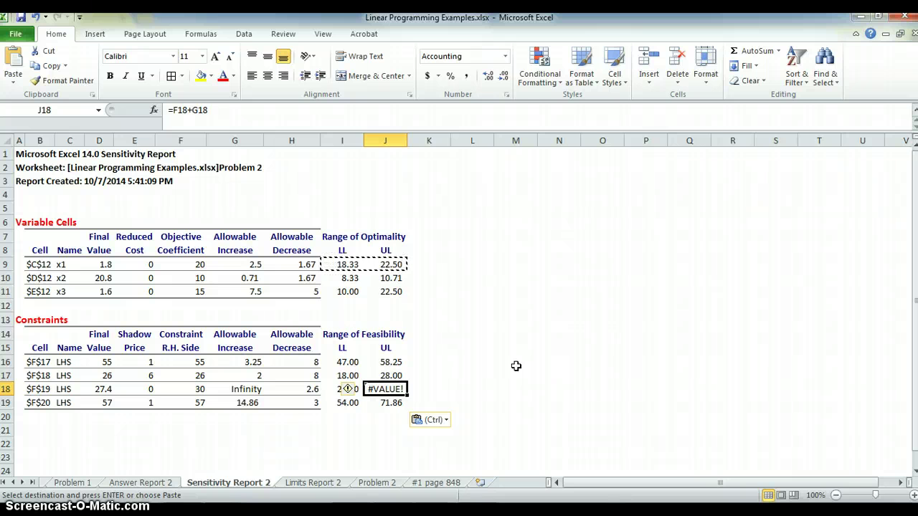
{"action": "key", "text": "BackSpace"}
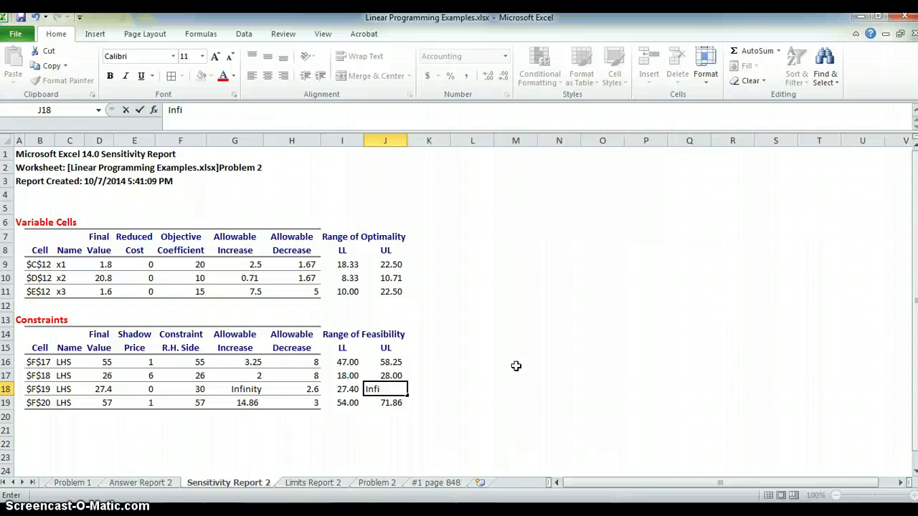
{"action": "type", "text": "Infinity"}
{"action": "key", "text": "Return"}
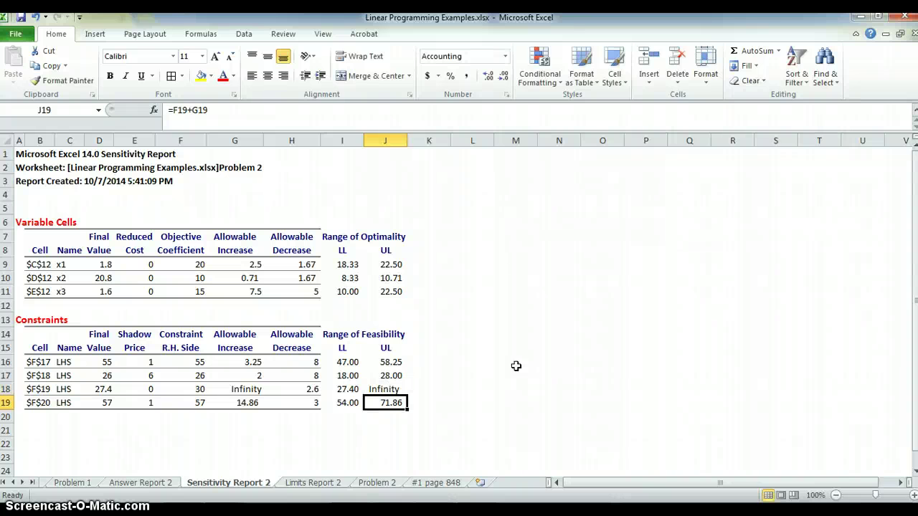
{"action": "left_click", "coordinate": [384, 389]}
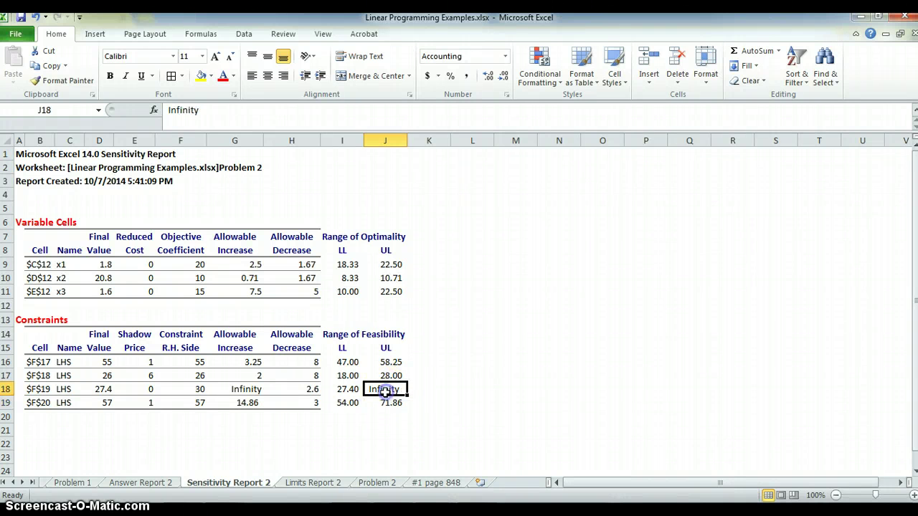
{"action": "left_click", "coordinate": [284, 76]}
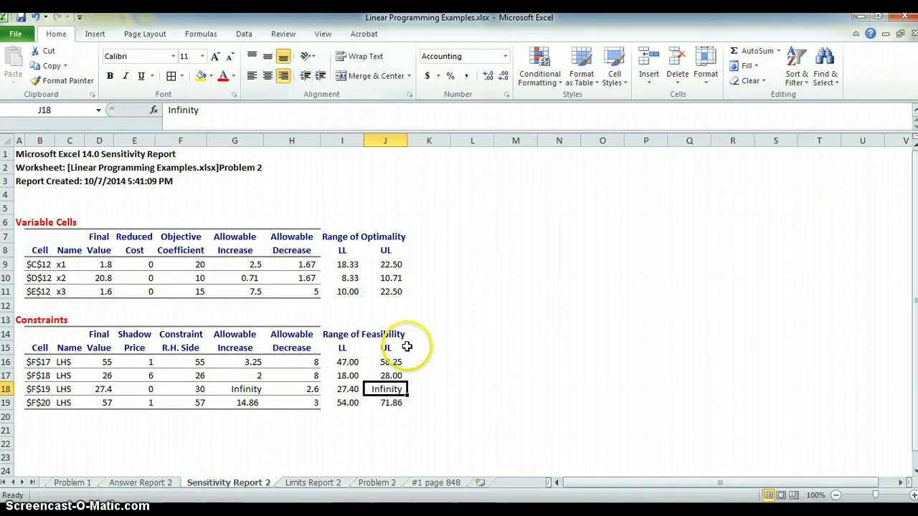
{"action": "left_click", "coordinate": [457, 387]}
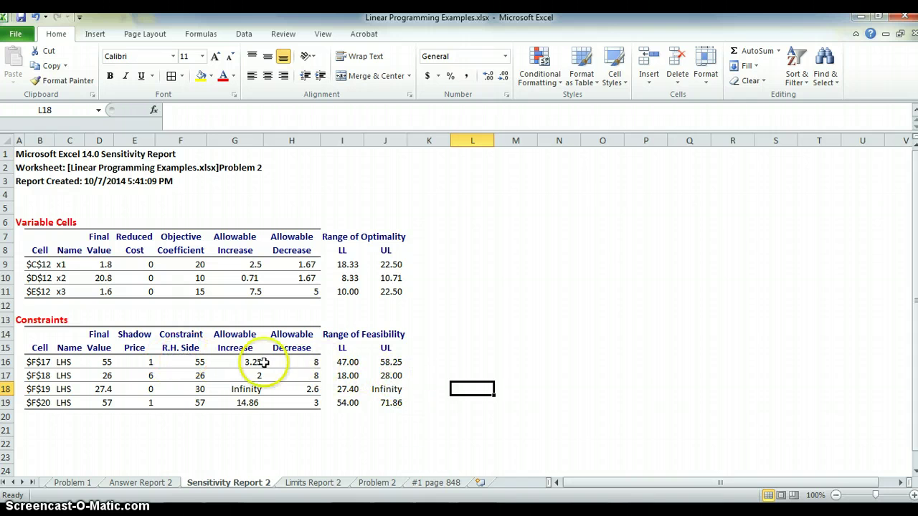
{"action": "left_click", "coordinate": [199, 362]}
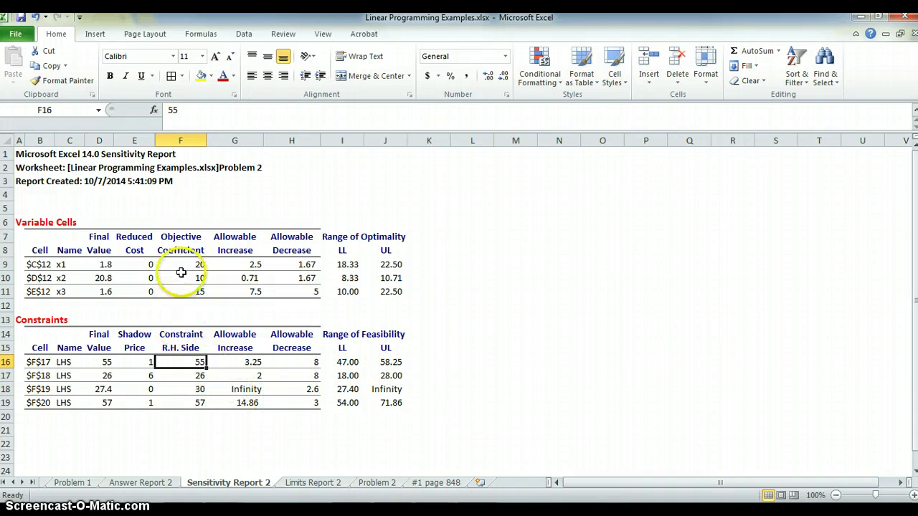
{"action": "left_click_drag", "start_coordinate": [184, 237], "coordinate": [192, 400]}
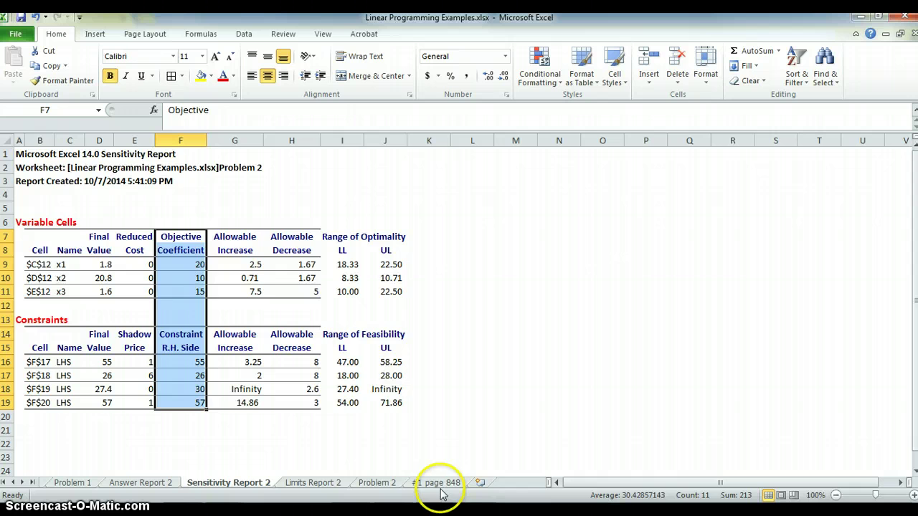
{"action": "left_click", "coordinate": [377, 483]}
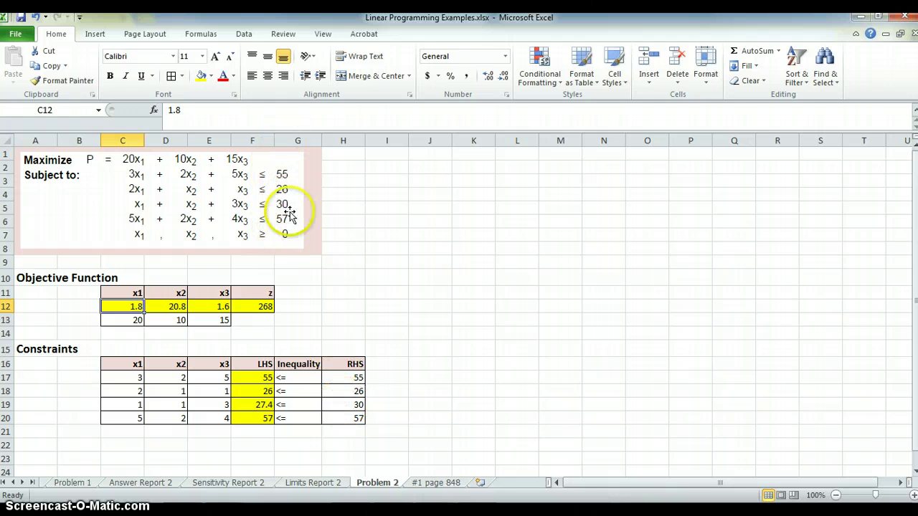
{"action": "left_click", "coordinate": [238, 482]}
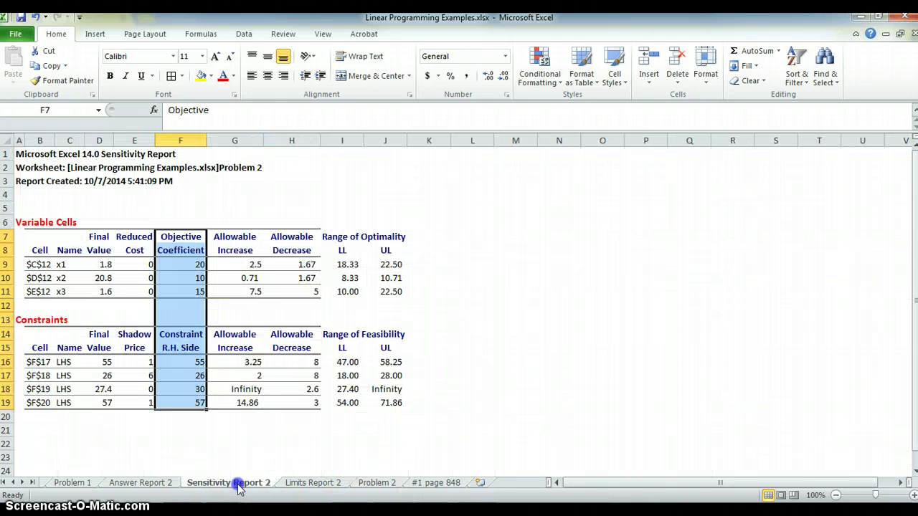
{"action": "left_click_drag", "start_coordinate": [343, 364], "coordinate": [386, 363]}
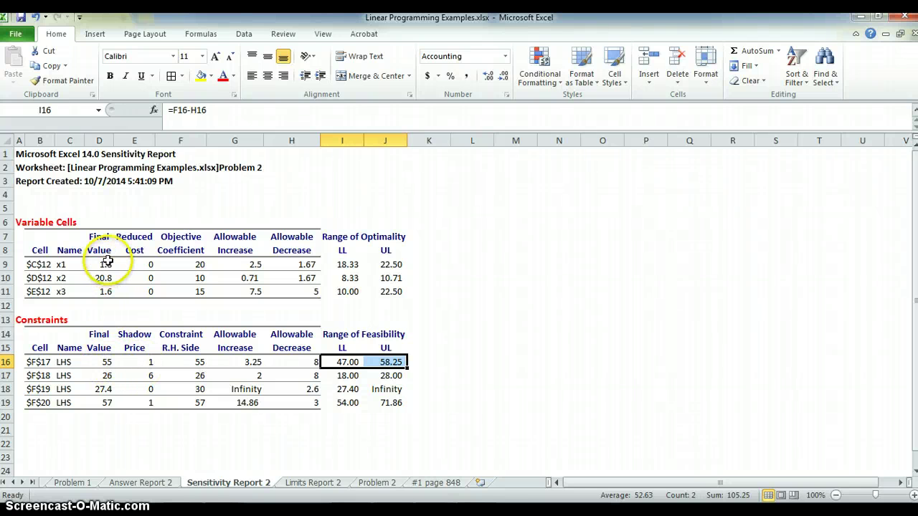
{"action": "left_click_drag", "start_coordinate": [106, 263], "coordinate": [114, 402]}
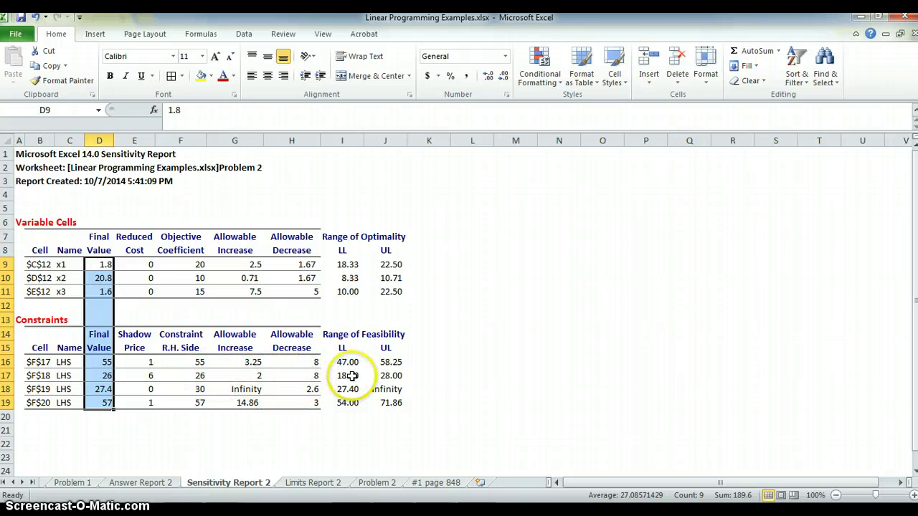
{"action": "left_click_drag", "start_coordinate": [349, 376], "coordinate": [391, 390]}
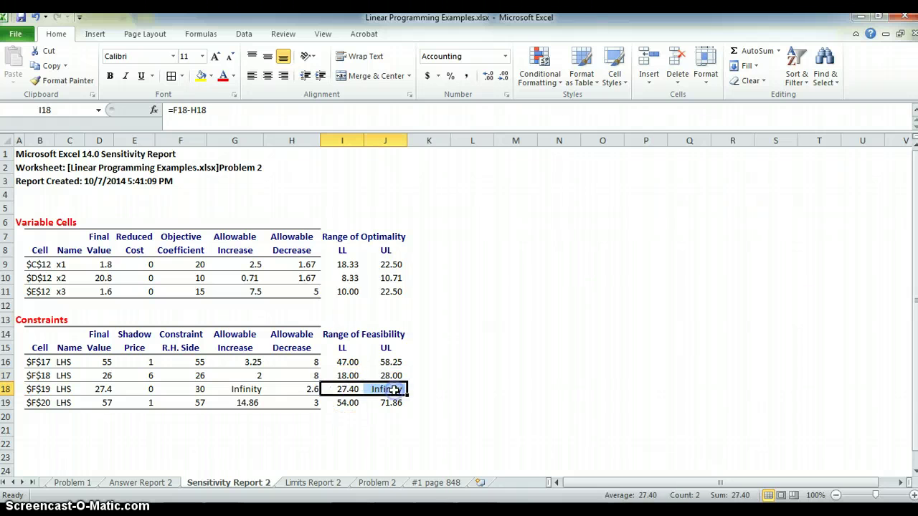
{"action": "left_click", "coordinate": [250, 404]}
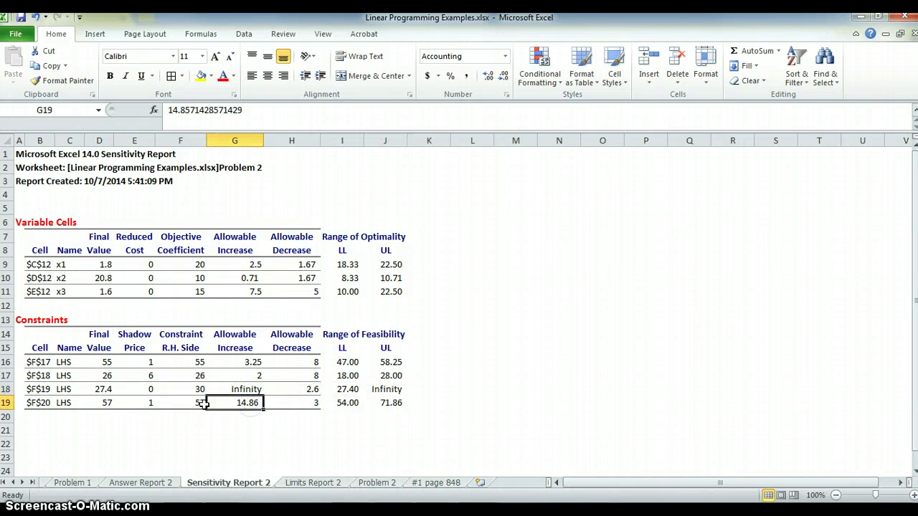
{"action": "left_click", "coordinate": [203, 404]}
{"action": "left_click", "coordinate": [347, 403]}
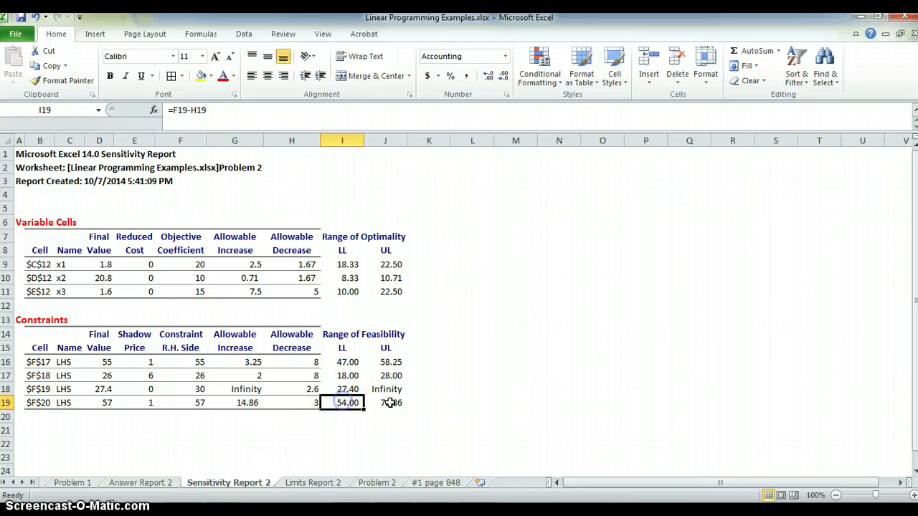
{"action": "left_click", "coordinate": [389, 403]}
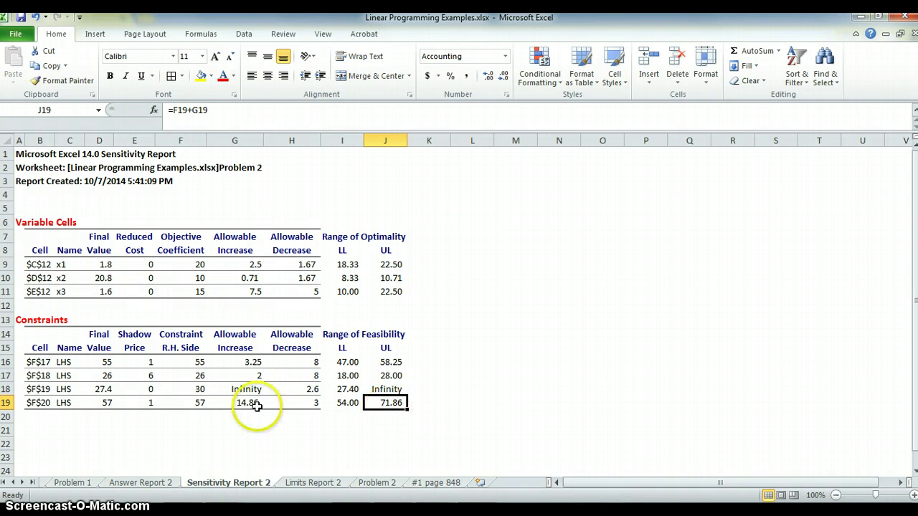
{"action": "left_click", "coordinate": [109, 265]}
{"action": "left_click_drag", "start_coordinate": [109, 264], "coordinate": [109, 403]}
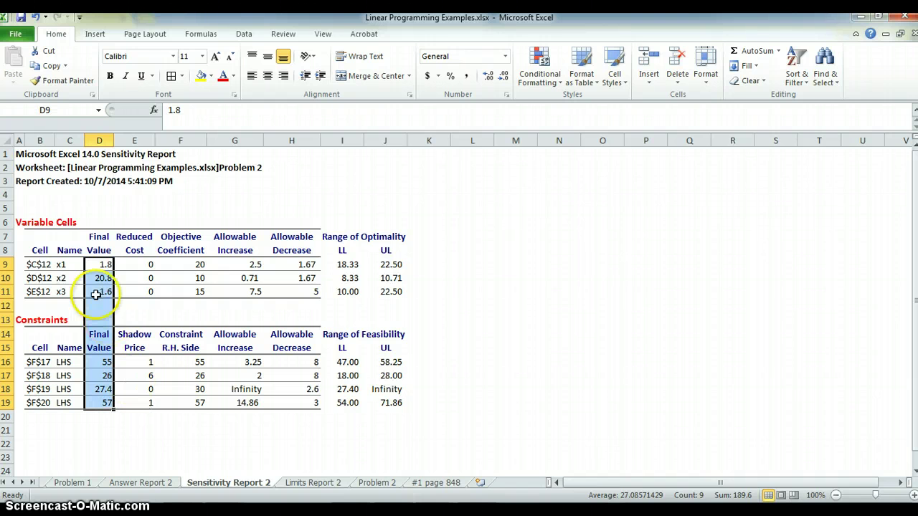
{"action": "left_click_drag", "start_coordinate": [101, 267], "coordinate": [106, 295]}
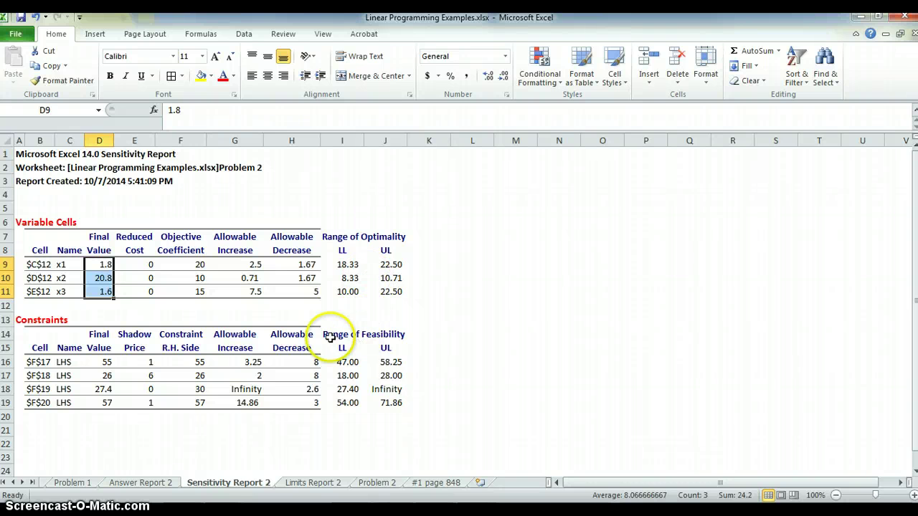
{"action": "left_click", "coordinate": [143, 364]}
{"action": "left_click_drag", "start_coordinate": [143, 380], "coordinate": [143, 403]}
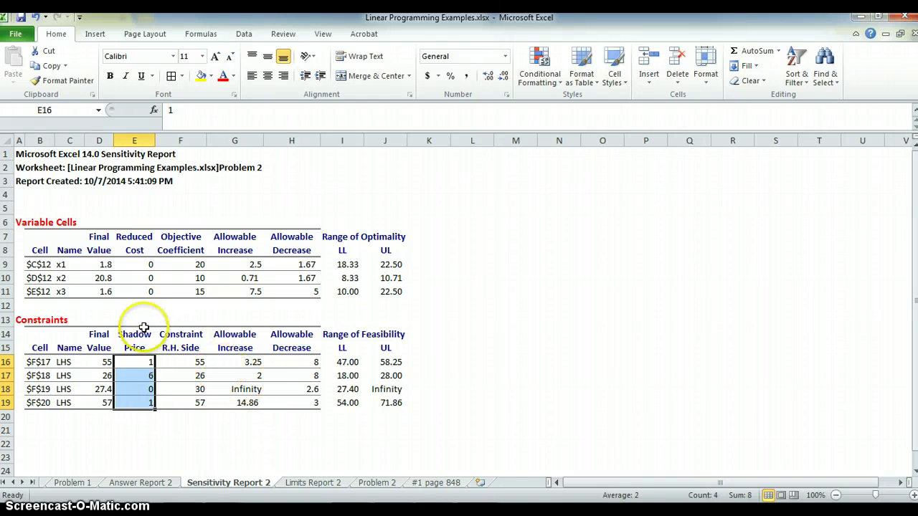
{"action": "left_click_drag", "start_coordinate": [136, 332], "coordinate": [137, 399]}
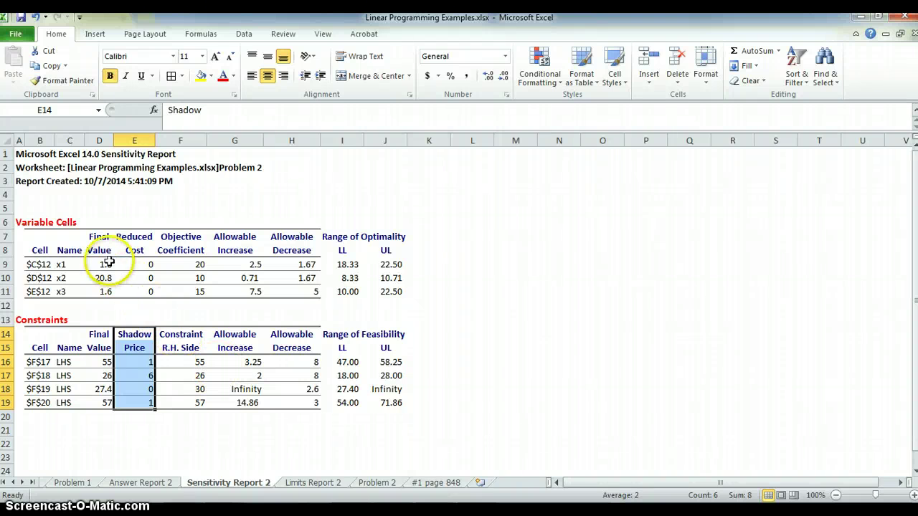
{"action": "left_click_drag", "start_coordinate": [107, 265], "coordinate": [108, 287]}
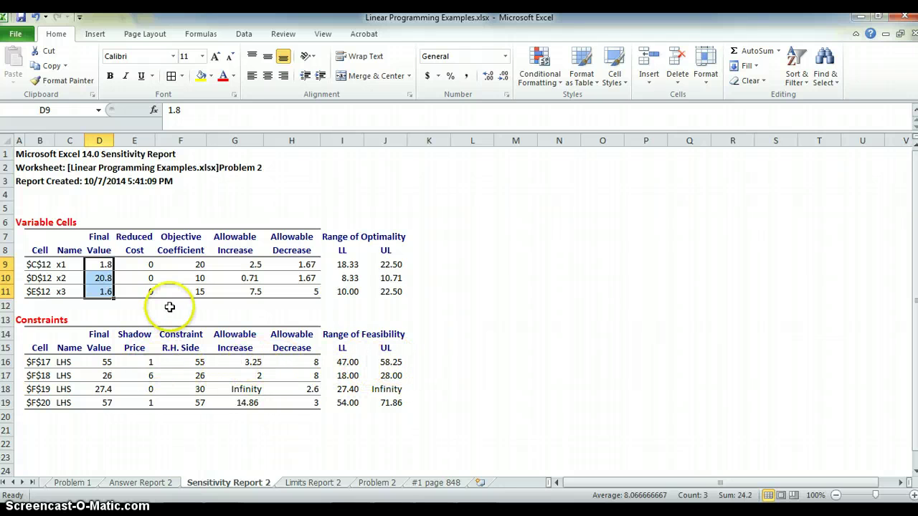
{"action": "left_click", "coordinate": [150, 362]}
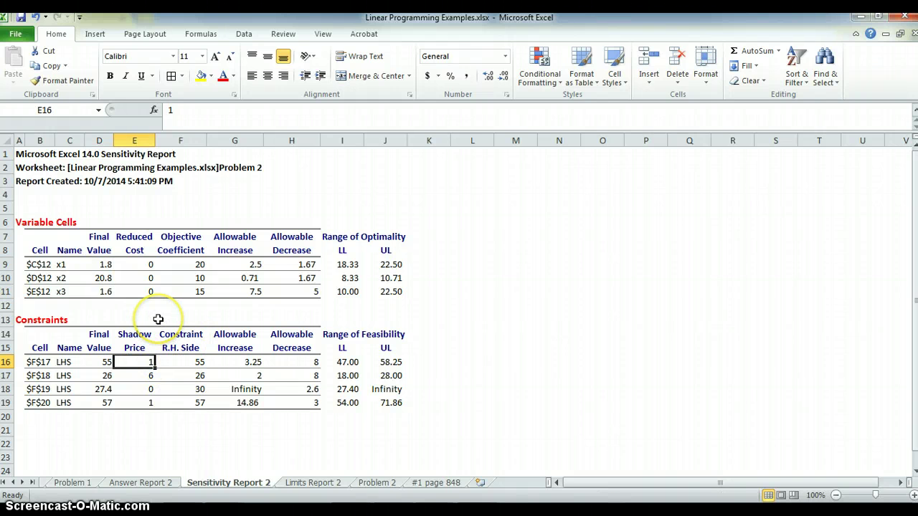
{"action": "left_click", "coordinate": [376, 483]}
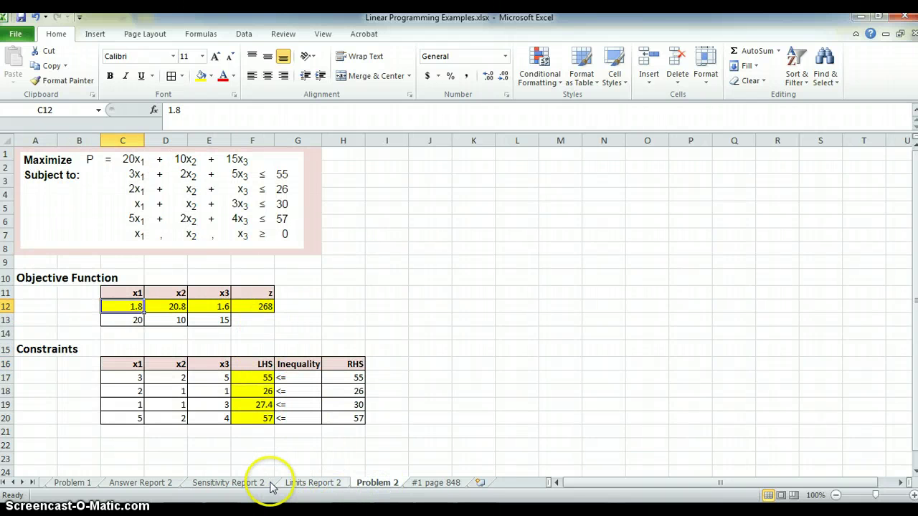
{"action": "left_click", "coordinate": [246, 482]}
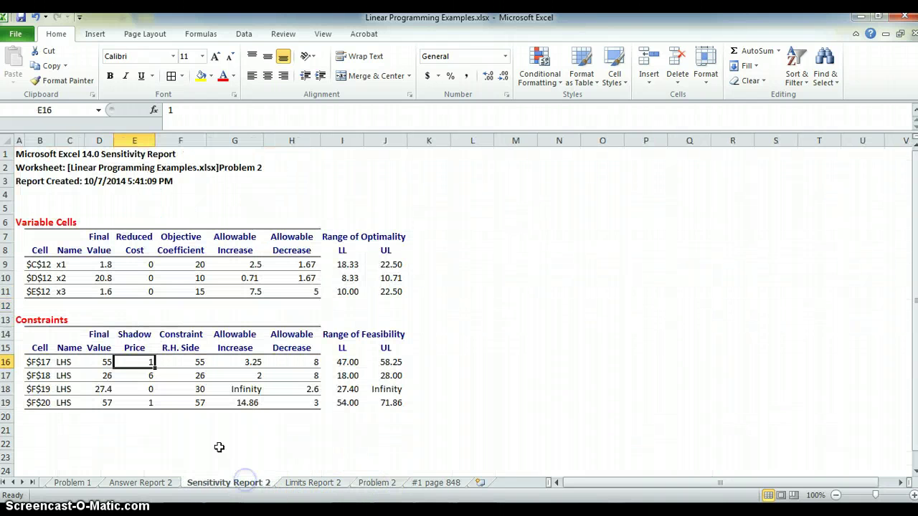
{"action": "left_click", "coordinate": [154, 391]}
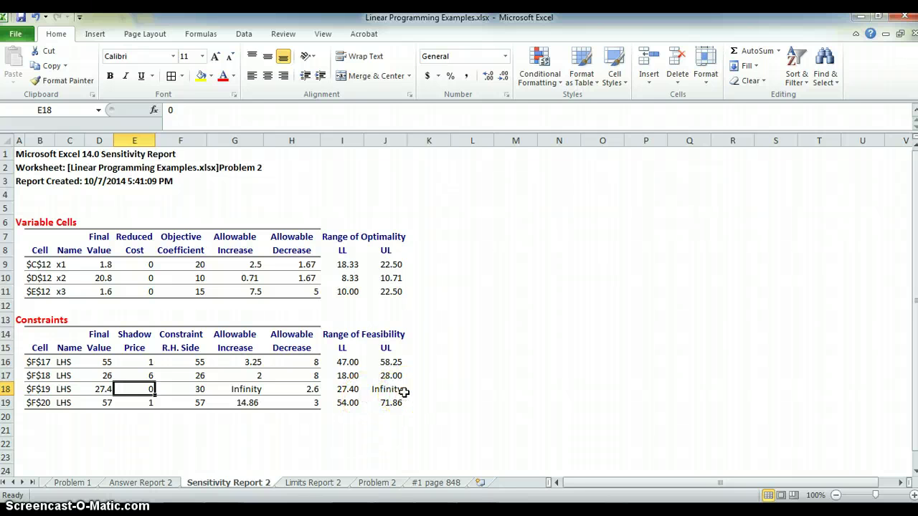
{"action": "left_click", "coordinate": [157, 403]}
{"action": "left_click", "coordinate": [144, 404]}
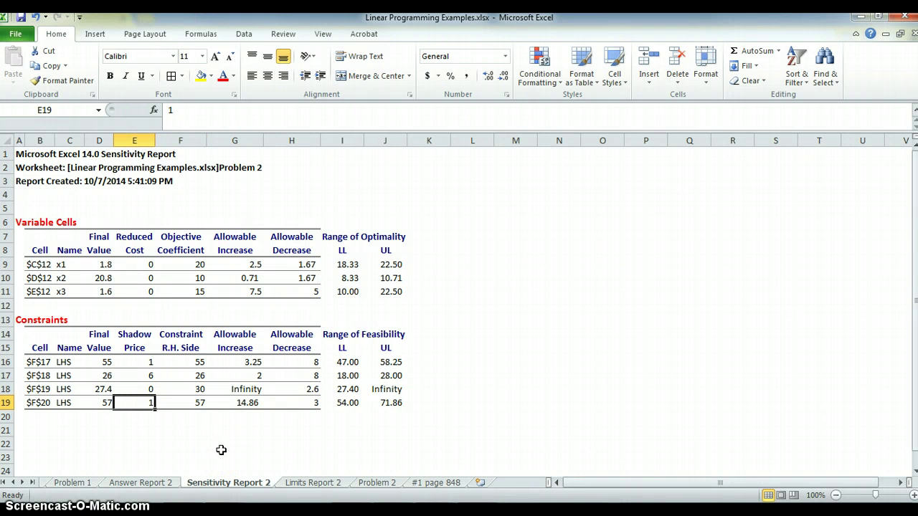
{"action": "left_click", "coordinate": [376, 484]}
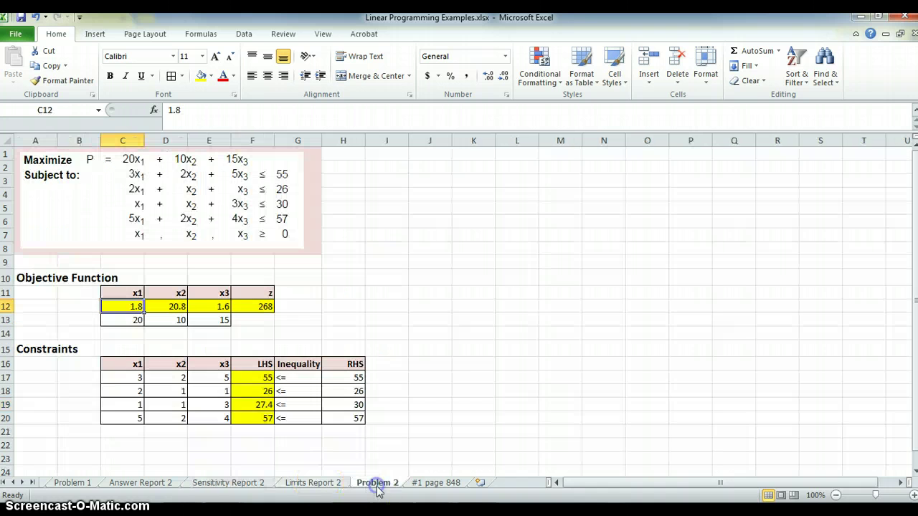
{"action": "left_click", "coordinate": [258, 483]}
{"action": "left_click", "coordinate": [148, 375]}
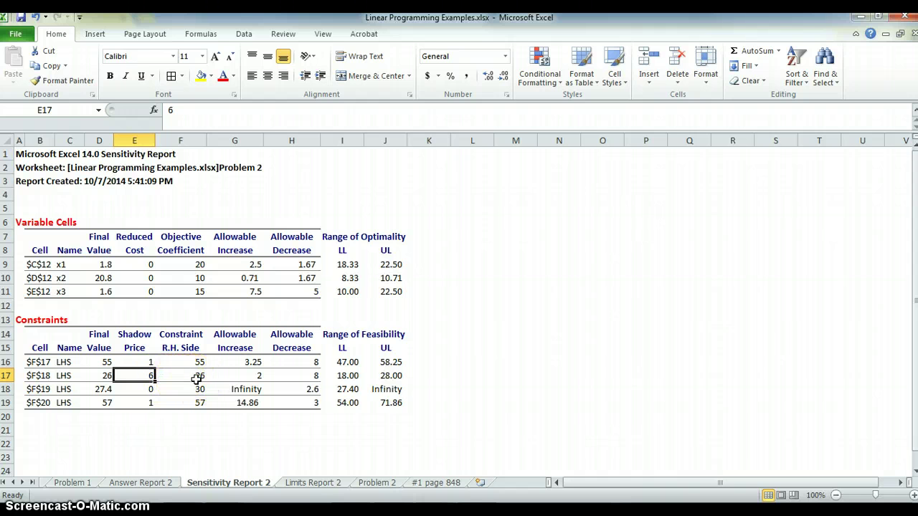
{"action": "left_click", "coordinate": [373, 484]}
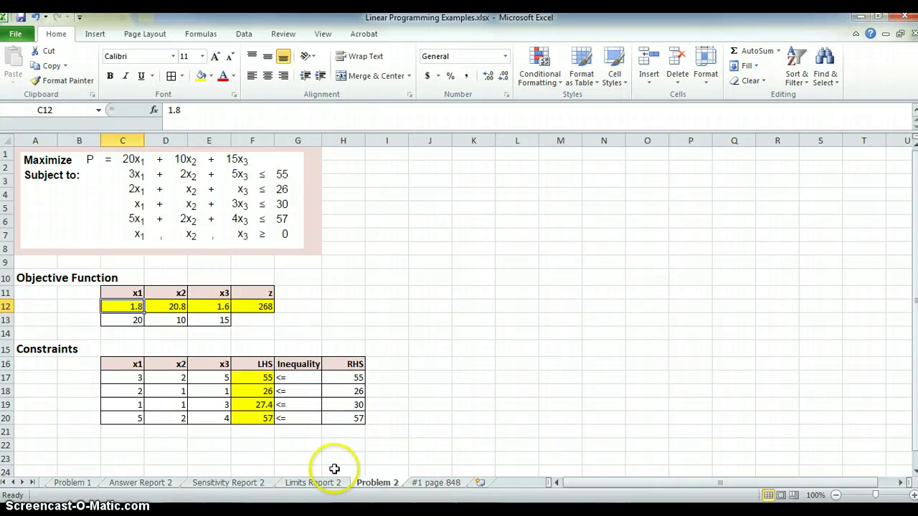
{"action": "left_click", "coordinate": [251, 483]}
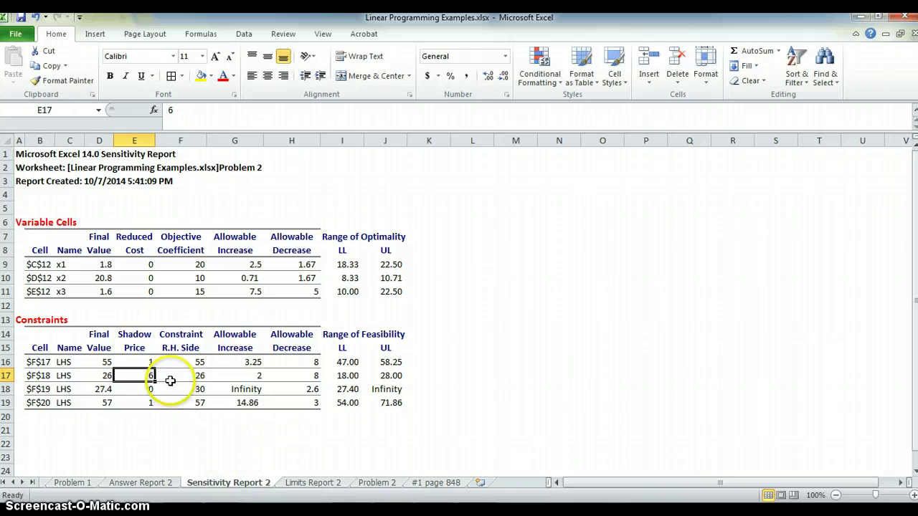
{"action": "left_click", "coordinate": [40, 376]}
{"action": "left_click_drag", "start_coordinate": [77, 382], "coordinate": [386, 377]}
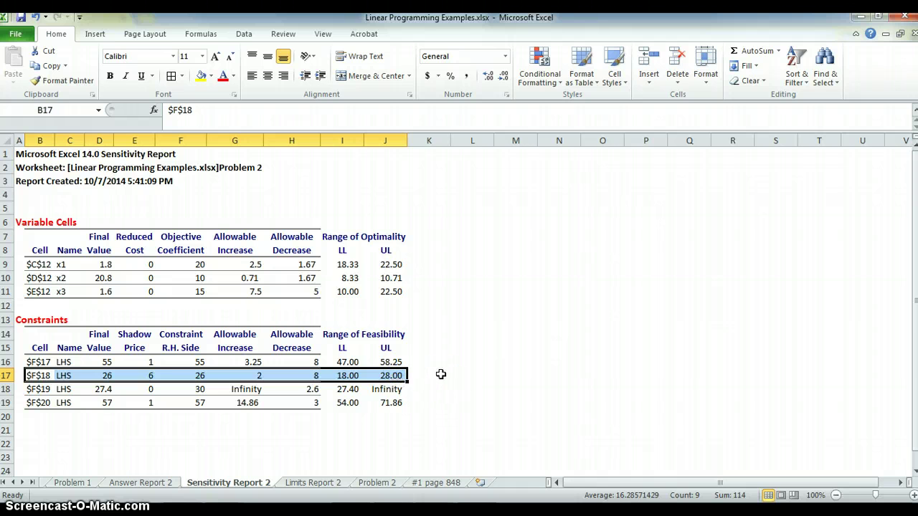
Fill the constraint row B17:J17 yellow and check its shadow price 6 and right-hand side 26.
{"action": "left_click", "coordinate": [201, 76]}
{"action": "left_click", "coordinate": [220, 389]}
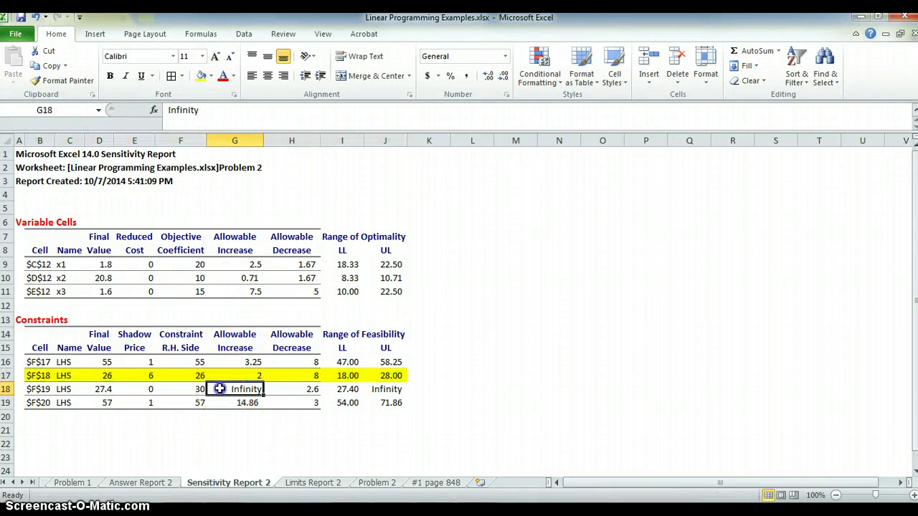
{"action": "left_click", "coordinate": [201, 377]}
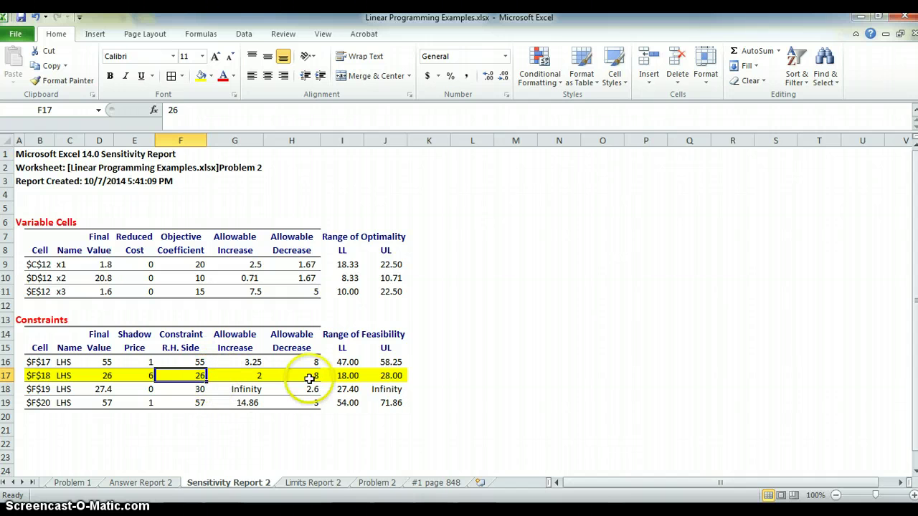
{"action": "left_click", "coordinate": [142, 378]}
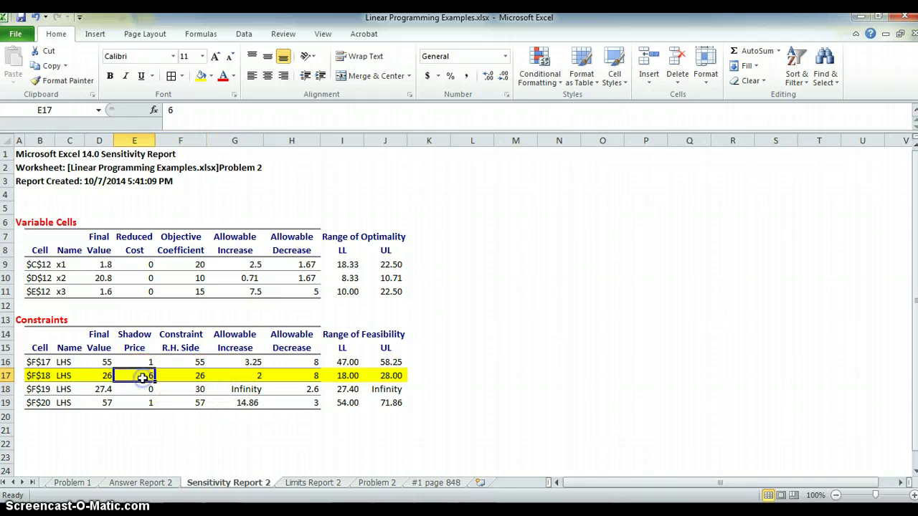
{"action": "left_click", "coordinate": [178, 363]}
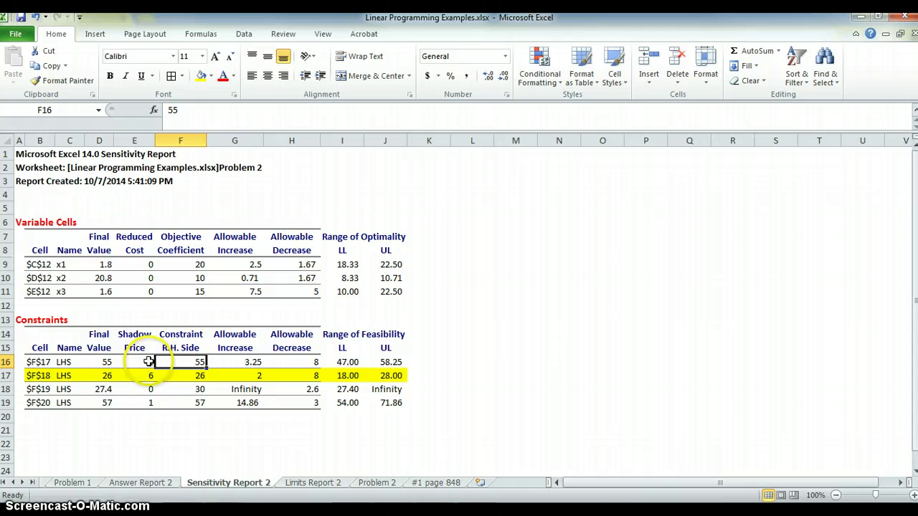
{"action": "left_click", "coordinate": [148, 362]}
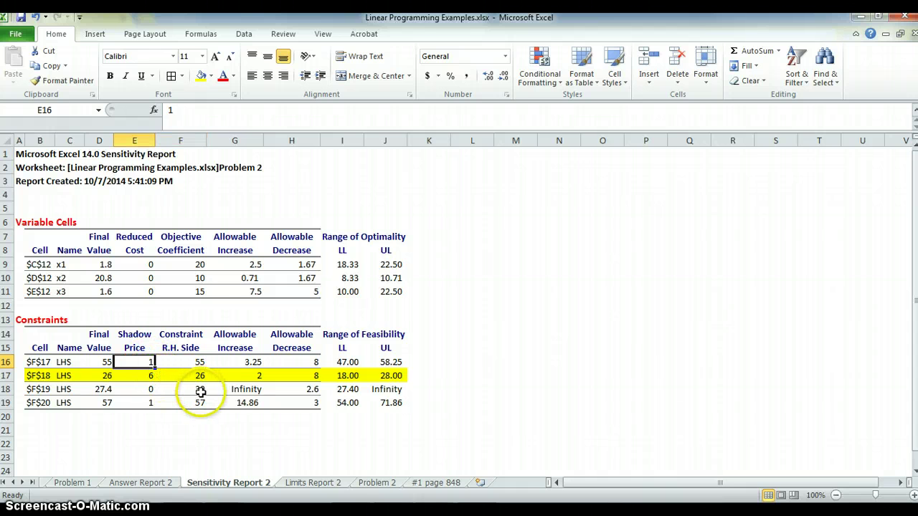
Label K17 '<== Critical Constraint' beside the yellow row.
{"action": "left_click", "coordinate": [424, 373]}
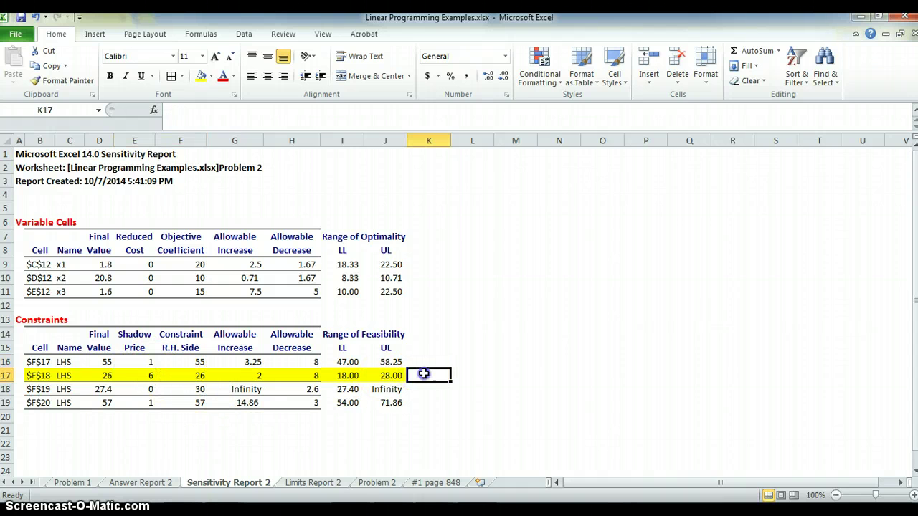
{"action": "type", "text": "Critical Constraint"}
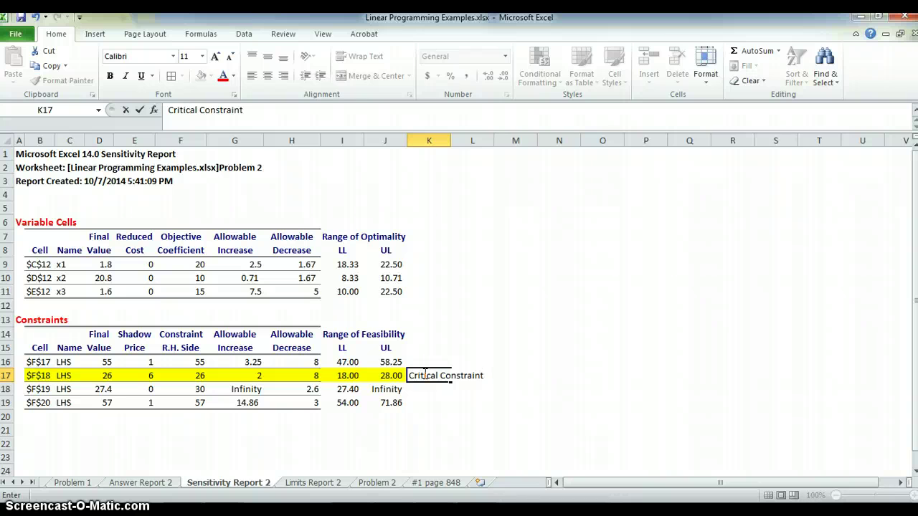
{"action": "left_click", "coordinate": [169, 109]}
{"action": "type", "text": "<=="}
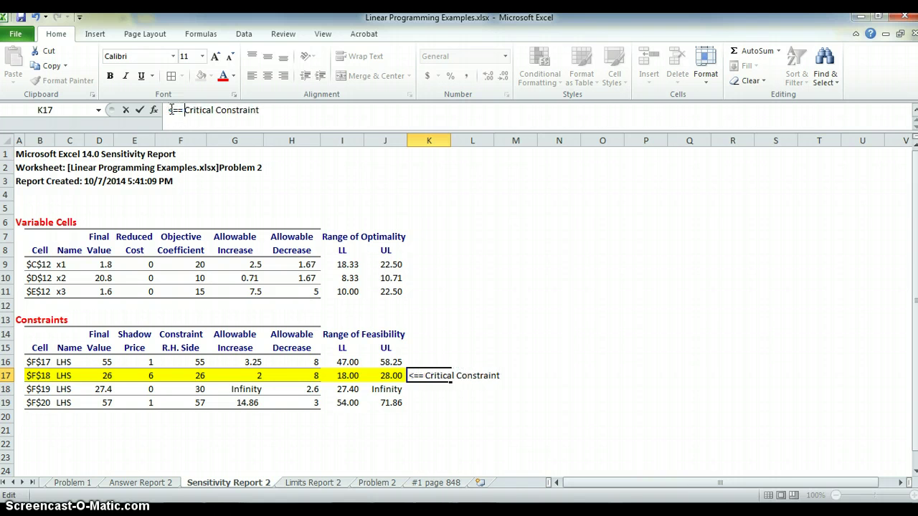
{"action": "key", "text": "Return"}
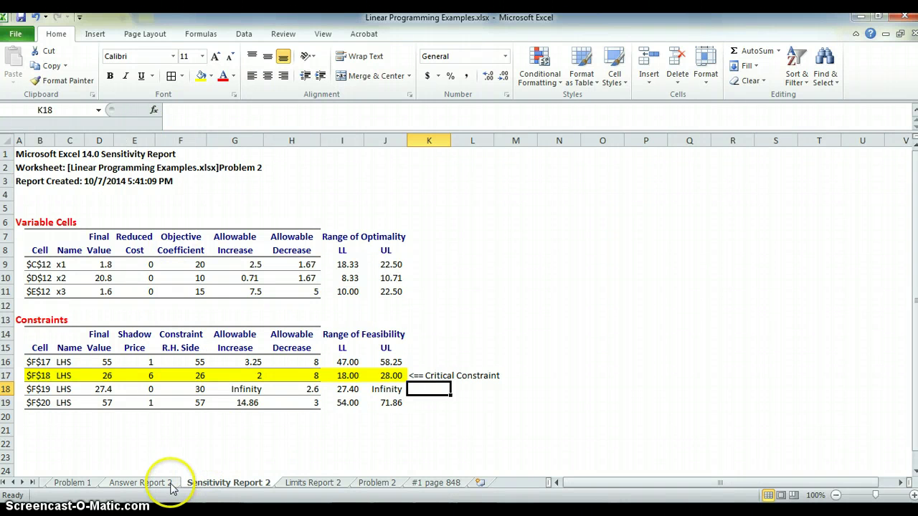
On Answer Report 2, fill the constraint Status cells F28:F31 orange.
{"action": "left_click", "coordinate": [141, 483]}
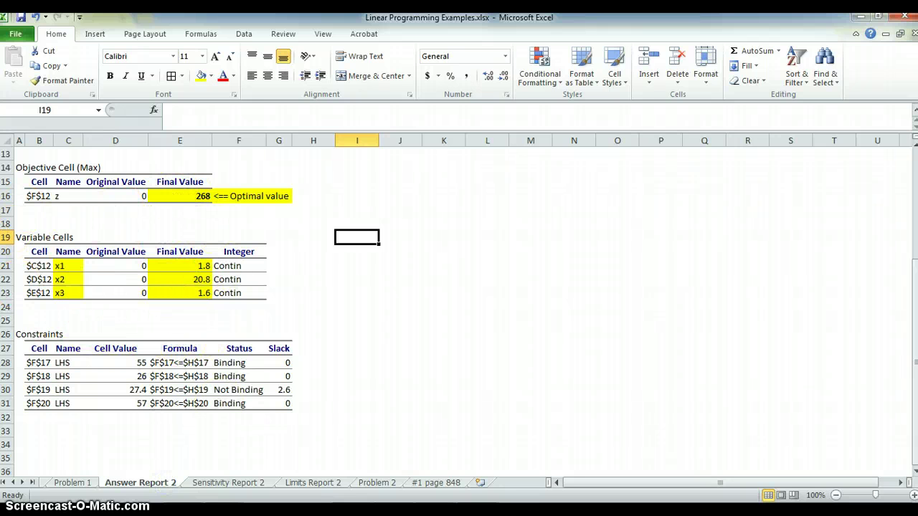
{"action": "left_click", "coordinate": [380, 483]}
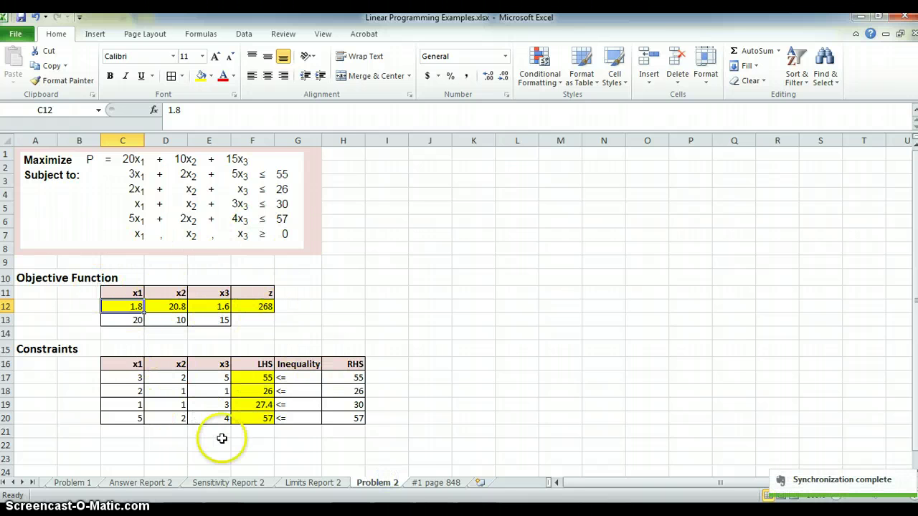
{"action": "left_click", "coordinate": [142, 483]}
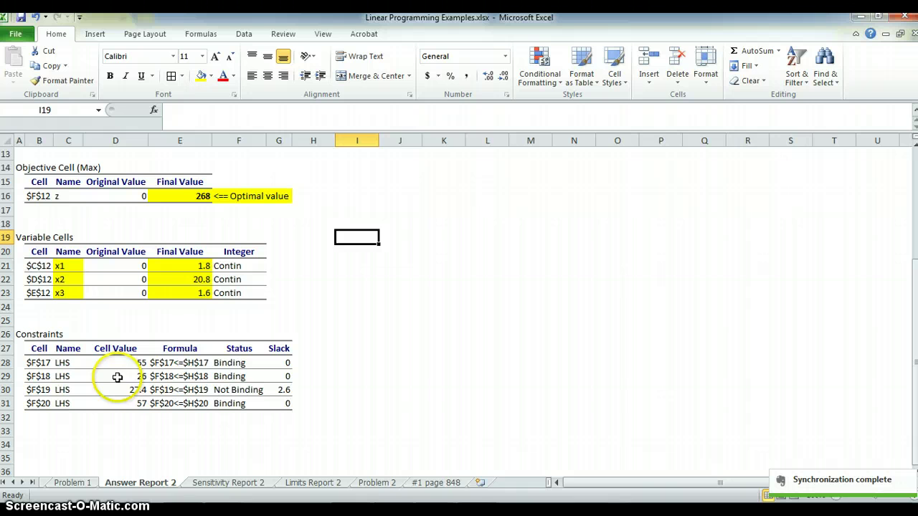
{"action": "left_click_drag", "start_coordinate": [233, 362], "coordinate": [233, 403]}
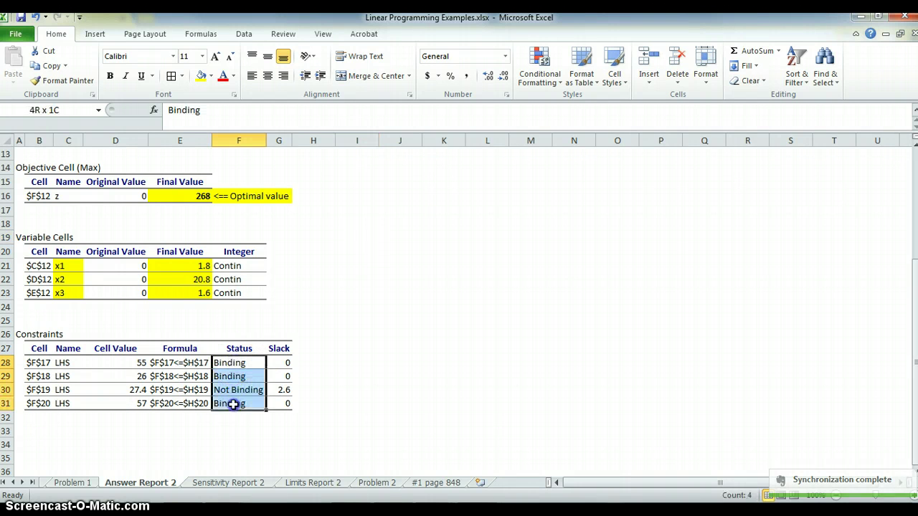
{"action": "left_click", "coordinate": [210, 76]}
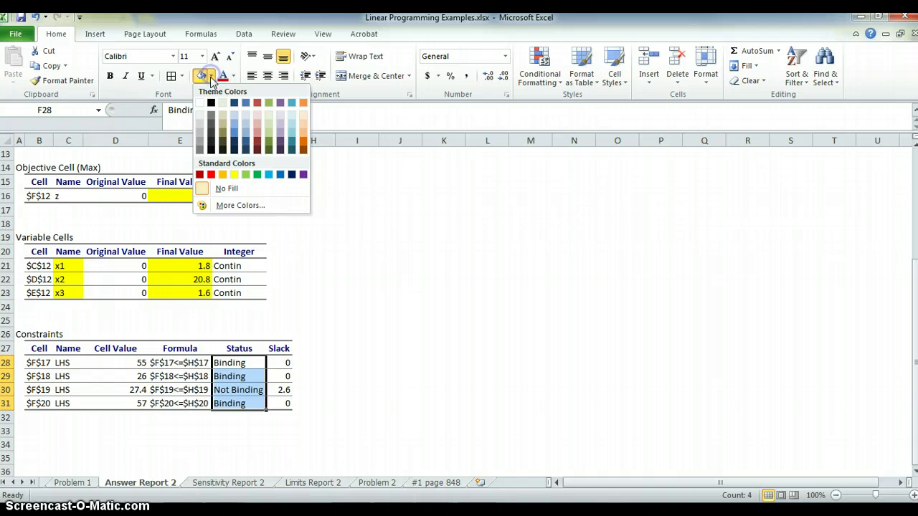
{"action": "left_click", "coordinate": [222, 175]}
{"action": "left_click", "coordinate": [344, 344]}
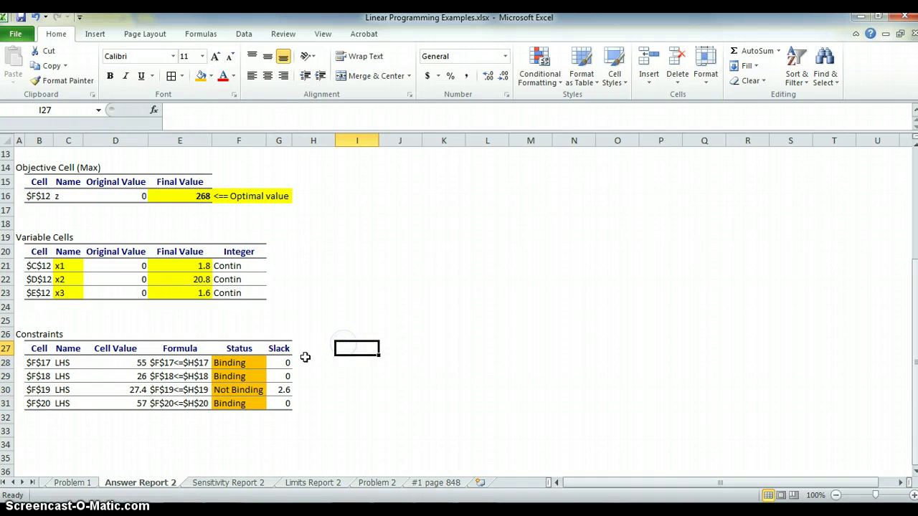
Fill the Slack cells G28:G31 orange too and return to Sensitivity Report 2.
{"action": "left_click_drag", "start_coordinate": [280, 363], "coordinate": [280, 404]}
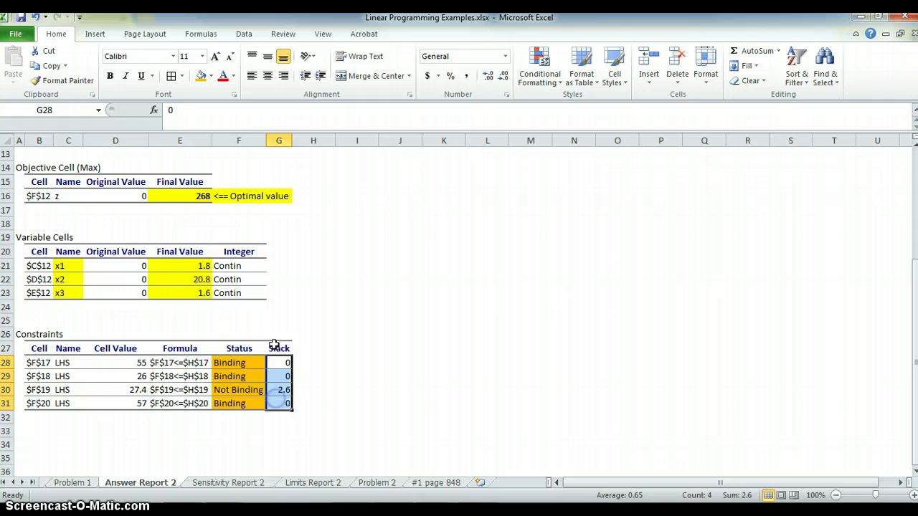
{"action": "left_click", "coordinate": [202, 76]}
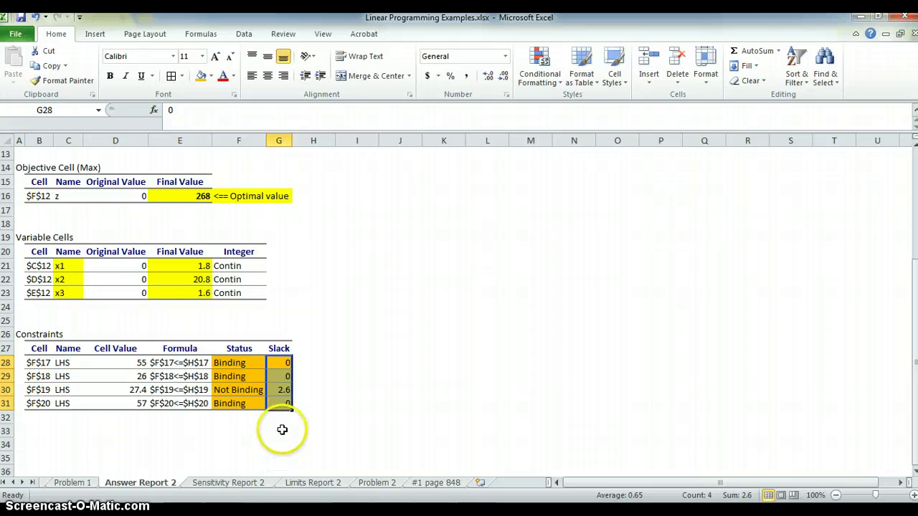
{"action": "left_click", "coordinate": [246, 486]}
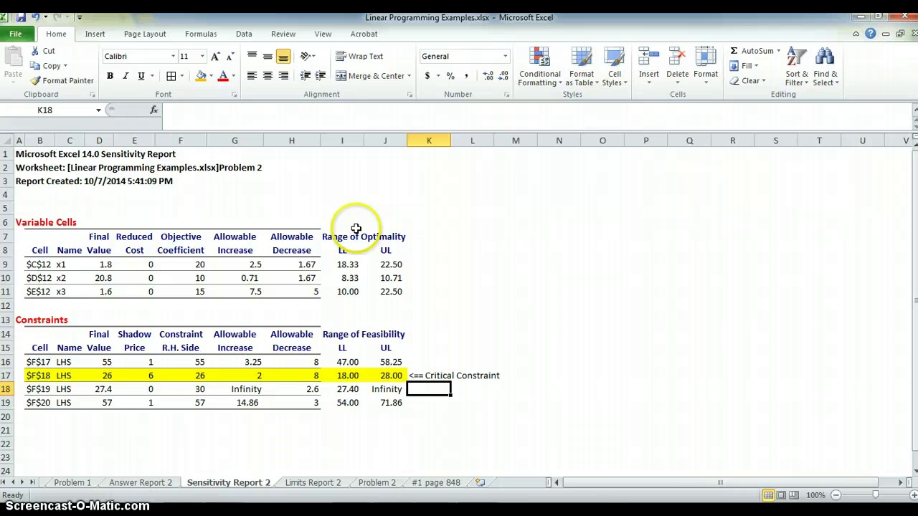
Fill I7:J19, covering both the Optimality and Feasibility limit blocks, orange.
{"action": "left_click_drag", "start_coordinate": [336, 237], "coordinate": [372, 405]}
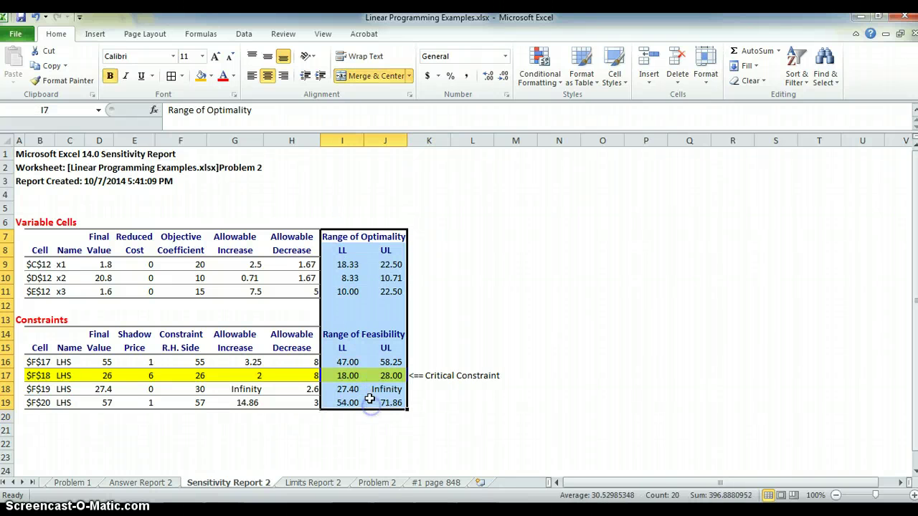
{"action": "left_click", "coordinate": [201, 76]}
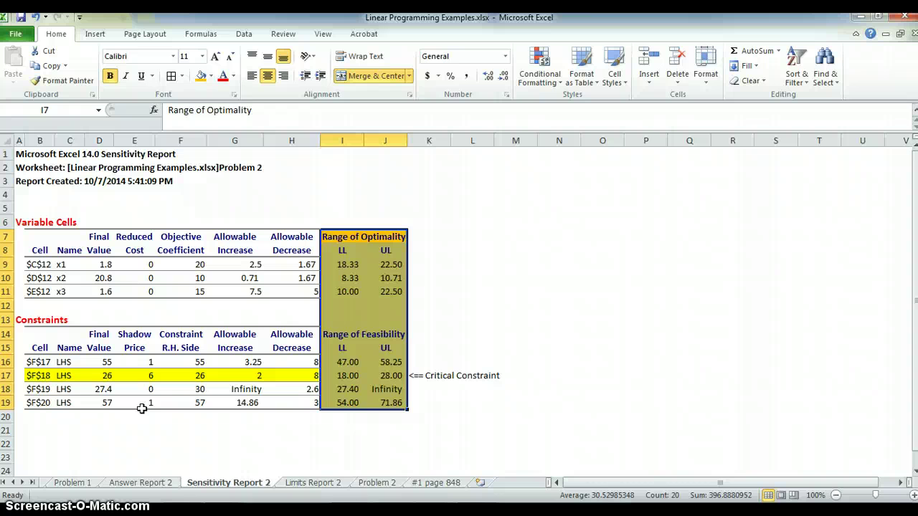
{"action": "left_click", "coordinate": [195, 391]}
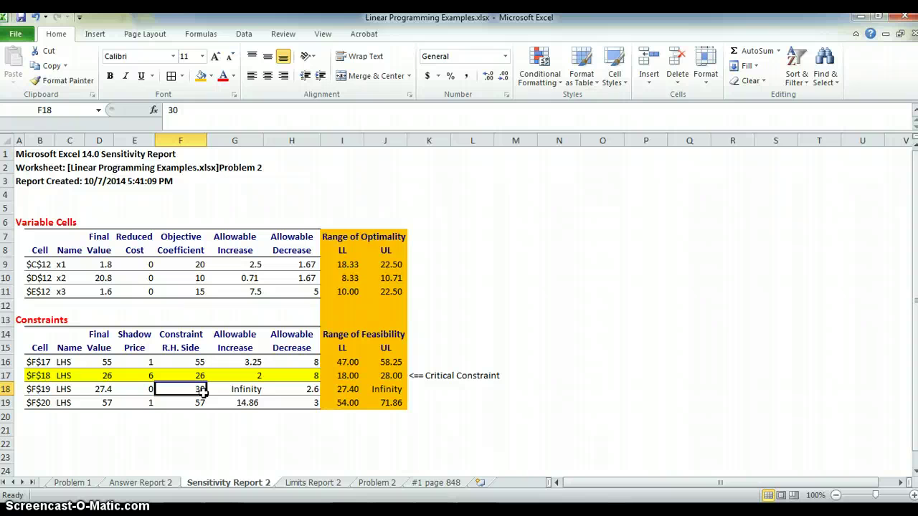